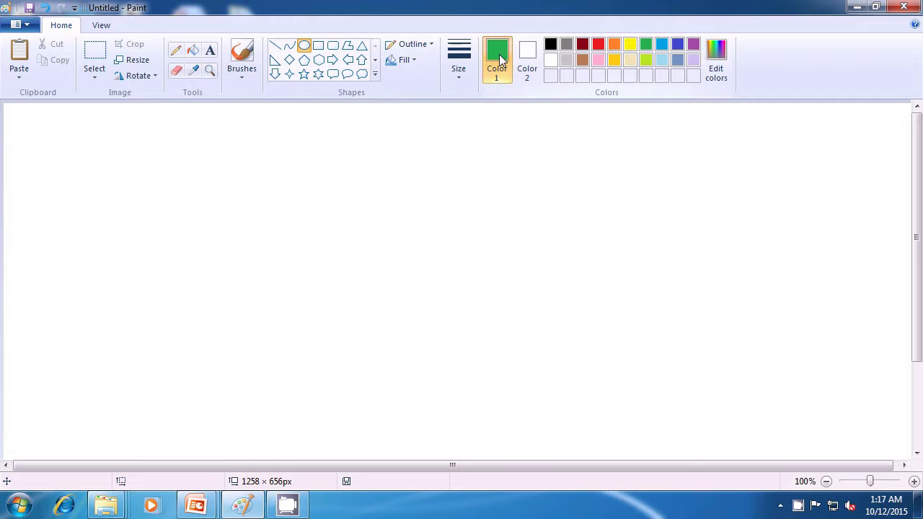
Step: Draw a large green oval face outline in the middle of the canvas and a flat dark red oval mouth in its lower half
{"action": "left_click_drag", "start_coordinate": [369, 194], "coordinate": [531, 368]}
{"action": "left_click", "coordinate": [617, 353]}
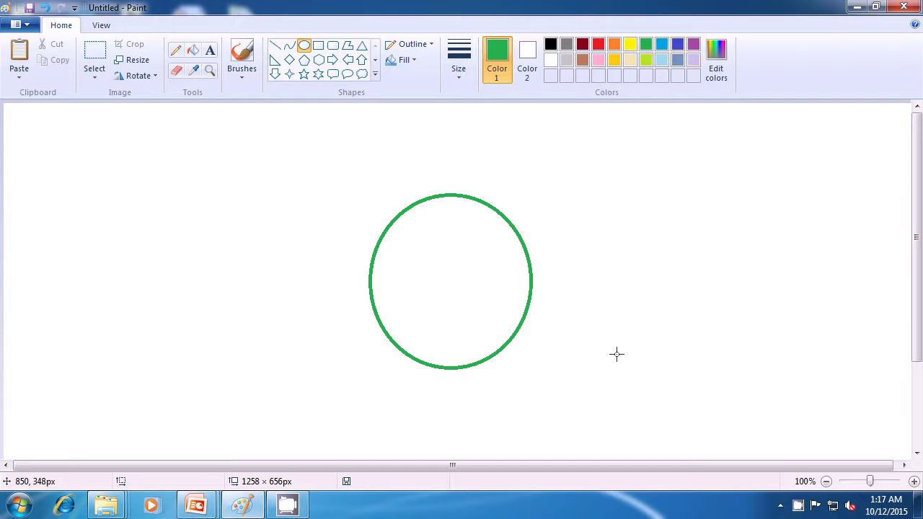
{"action": "left_click", "coordinate": [582, 44]}
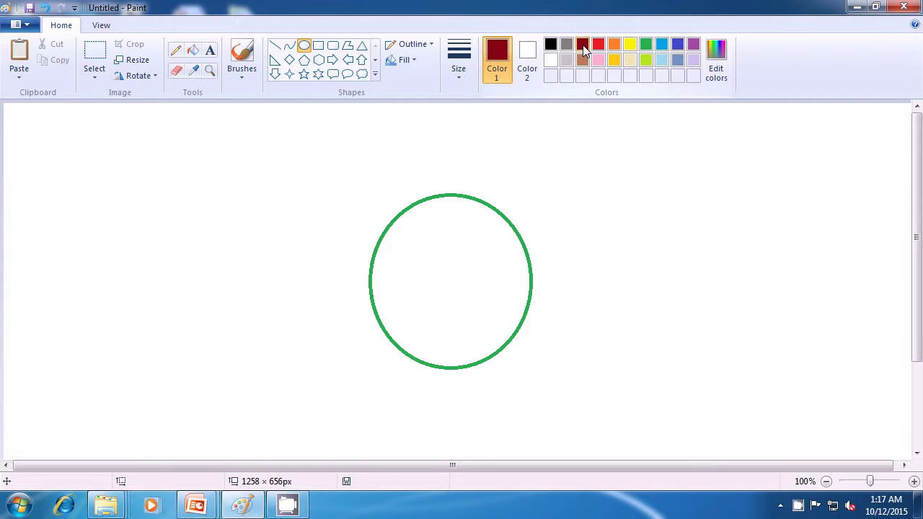
{"action": "left_click_drag", "start_coordinate": [420, 302], "coordinate": [495, 319]}
{"action": "left_click", "coordinate": [575, 309]}
Step: Draw a small black circle on the empty canvas above and to the right of the face
{"action": "left_click", "coordinate": [550, 45]}
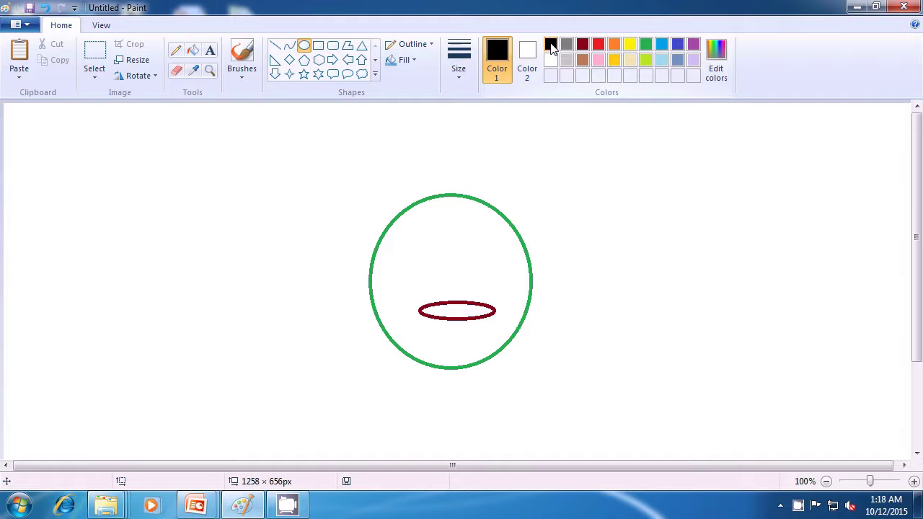
{"action": "left_click_drag", "start_coordinate": [594, 163], "coordinate": [612, 180]}
{"action": "left_click", "coordinate": [649, 183]}
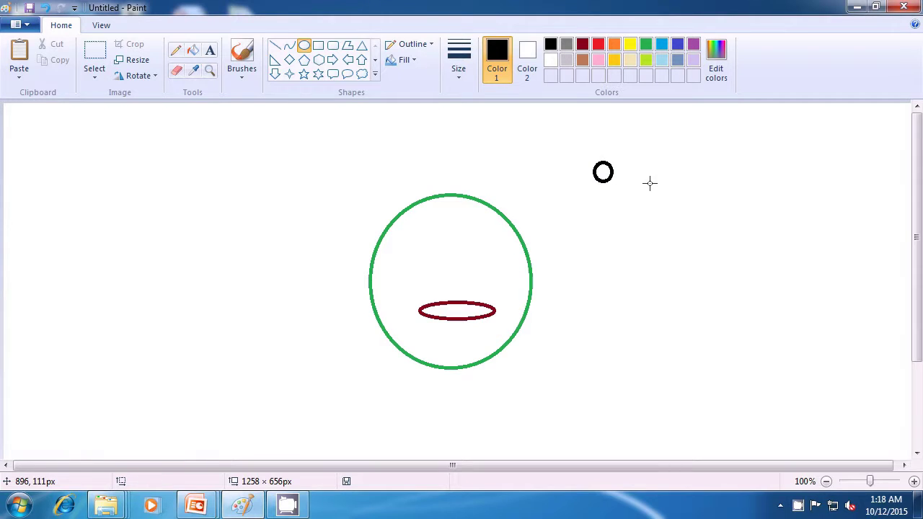
Step: Copy the small black circle and place two copies inside the face as left and right eyes, with transparent selection turned on
{"action": "left_click", "coordinate": [95, 52]}
{"action": "left_click_drag", "start_coordinate": [585, 153], "coordinate": [618, 191]}
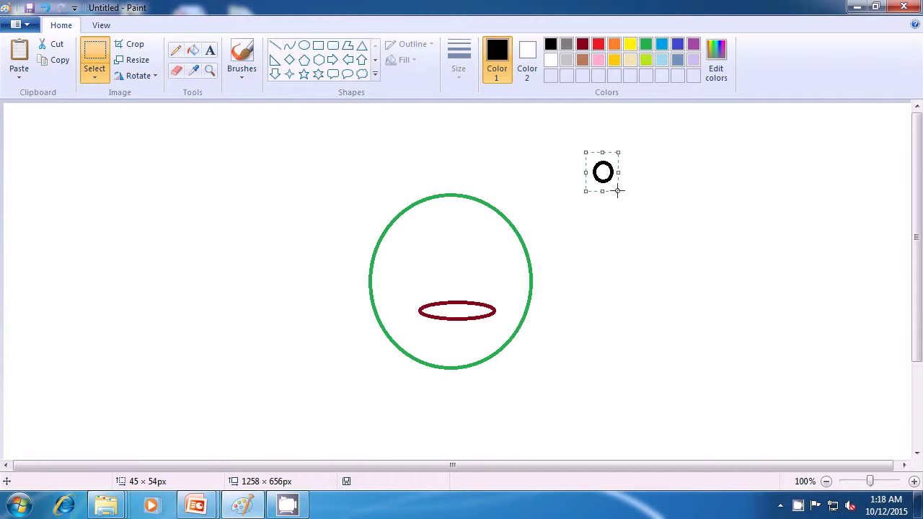
{"action": "key", "text": "ctrl+v"}
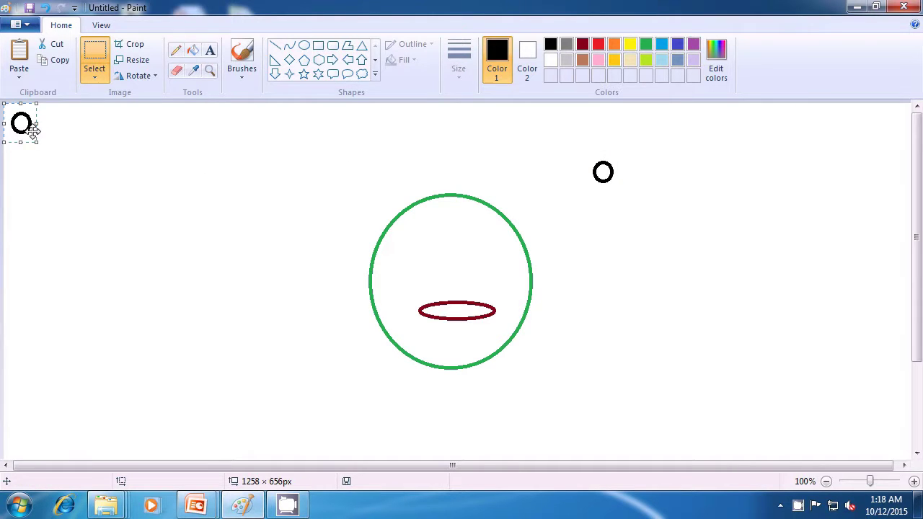
{"action": "mouse_move", "coordinate": [32, 128]}
{"action": "left_mouse_down"}
{"action": "mouse_move", "coordinate": [254, 232]}
{"action": "mouse_move", "coordinate": [404, 263]}
{"action": "mouse_move", "coordinate": [390, 256]}
{"action": "left_mouse_up"}
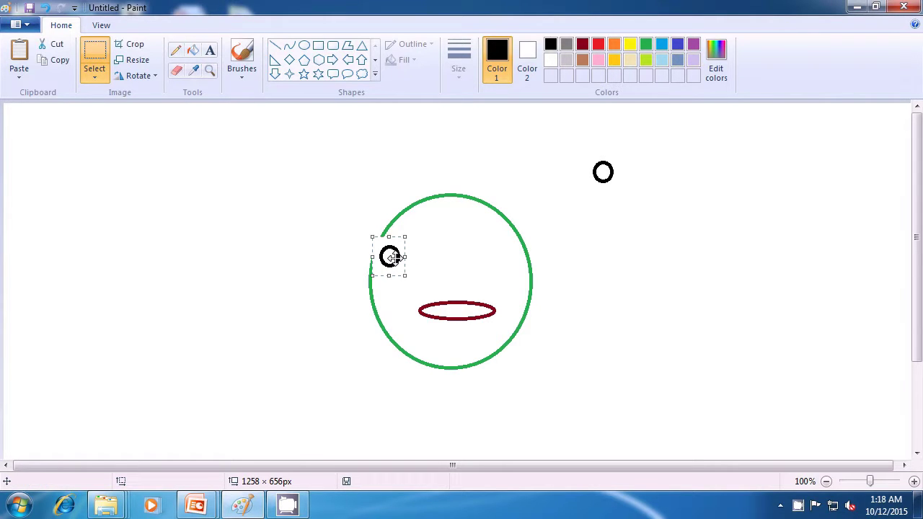
{"action": "left_click", "coordinate": [96, 75]}
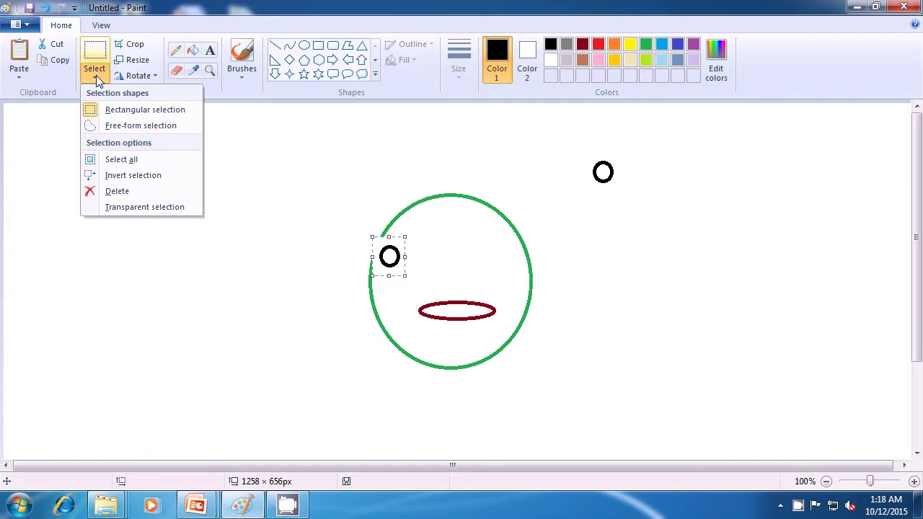
{"action": "left_click", "coordinate": [133, 207]}
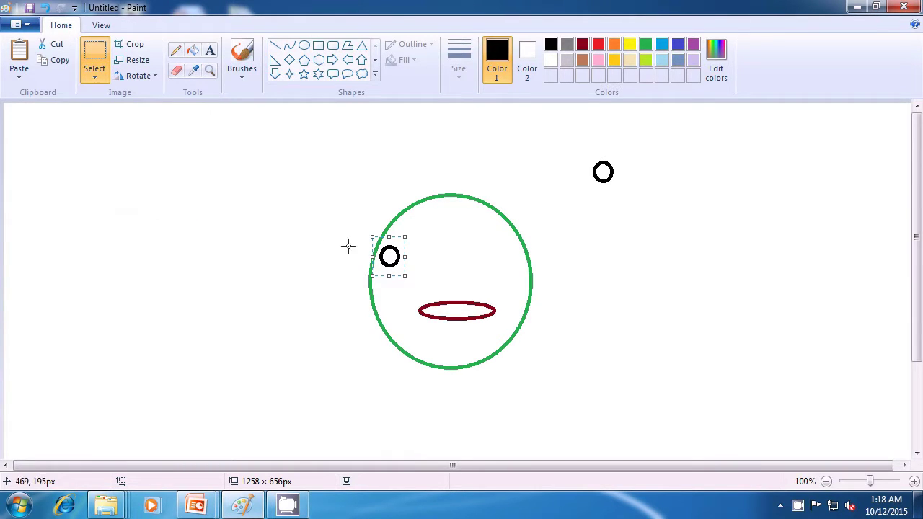
{"action": "left_click_drag", "start_coordinate": [386, 260], "coordinate": [391, 267]}
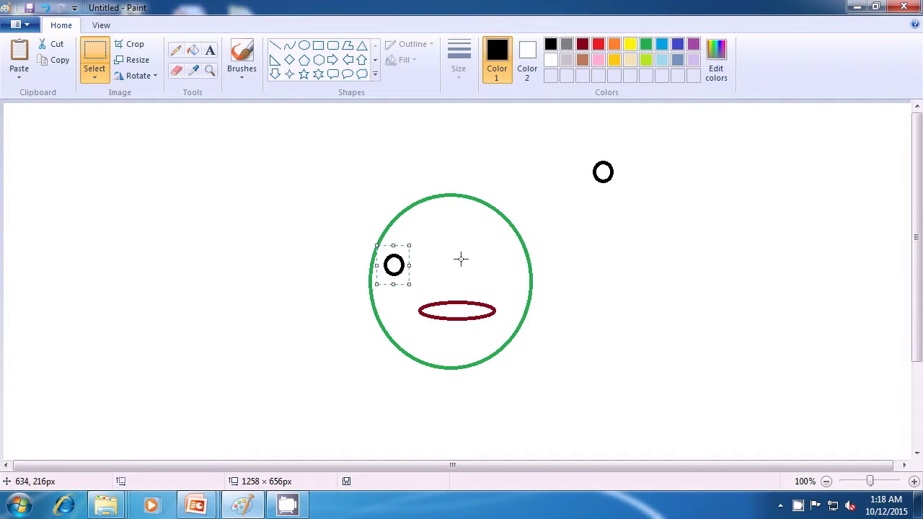
{"action": "key", "text": "ctrl+v"}
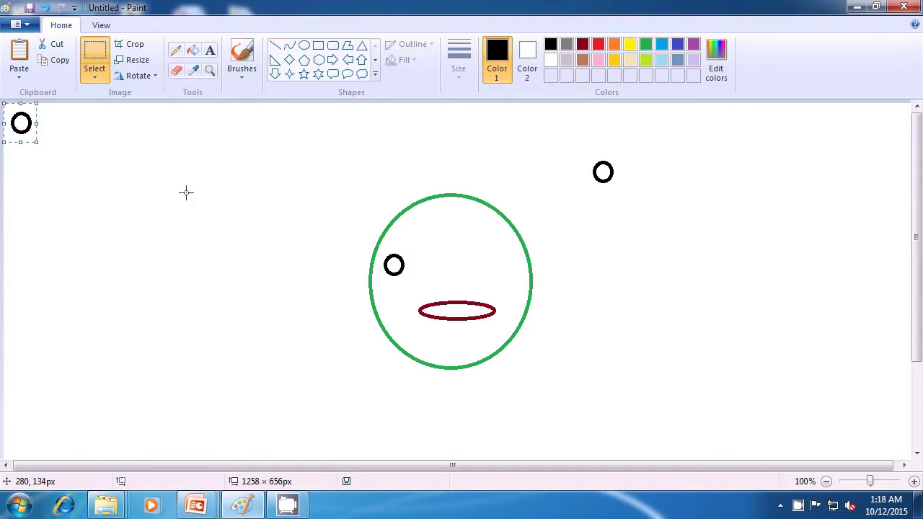
{"action": "left_click_drag", "start_coordinate": [20, 123], "coordinate": [490, 261]}
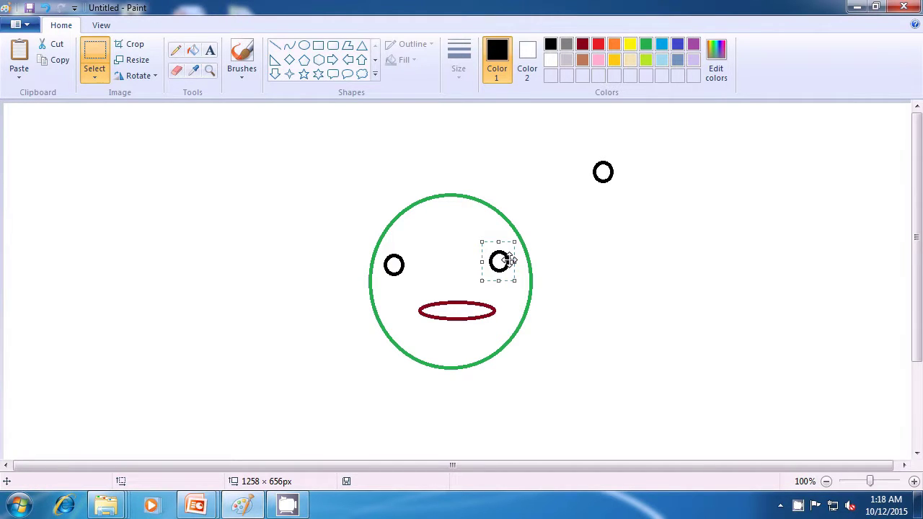
Step: Paste ten overlapping copies of the small circle as hair along the head outline, from beside the left eye up to the crown
{"action": "key", "text": "ctrl+v"}
{"action": "left_click_drag", "start_coordinate": [21, 122], "coordinate": [367, 258]}
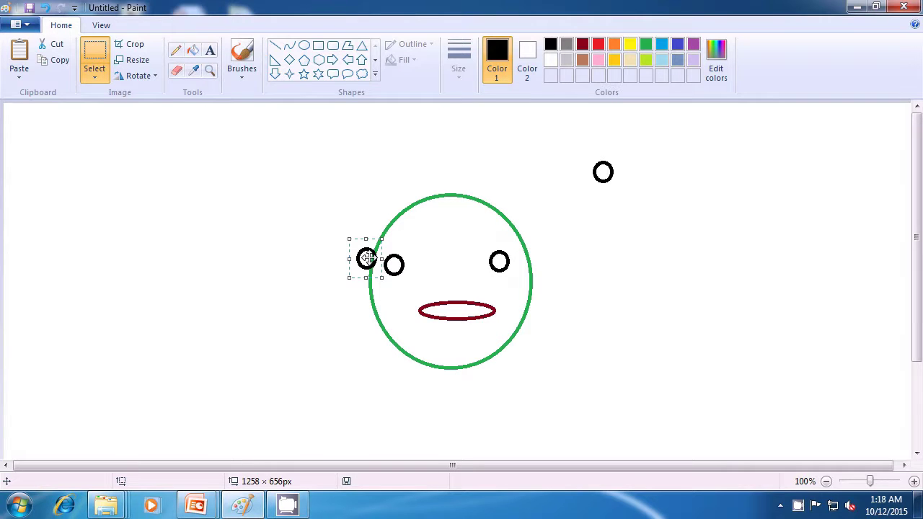
{"action": "key", "text": "ctrl+v"}
{"action": "left_click_drag", "start_coordinate": [21, 124], "coordinate": [375, 254]}
{"action": "key", "text": "ctrl+v"}
{"action": "left_click_drag", "start_coordinate": [21, 122], "coordinate": [373, 241]}
{"action": "key", "text": "ctrl+v"}
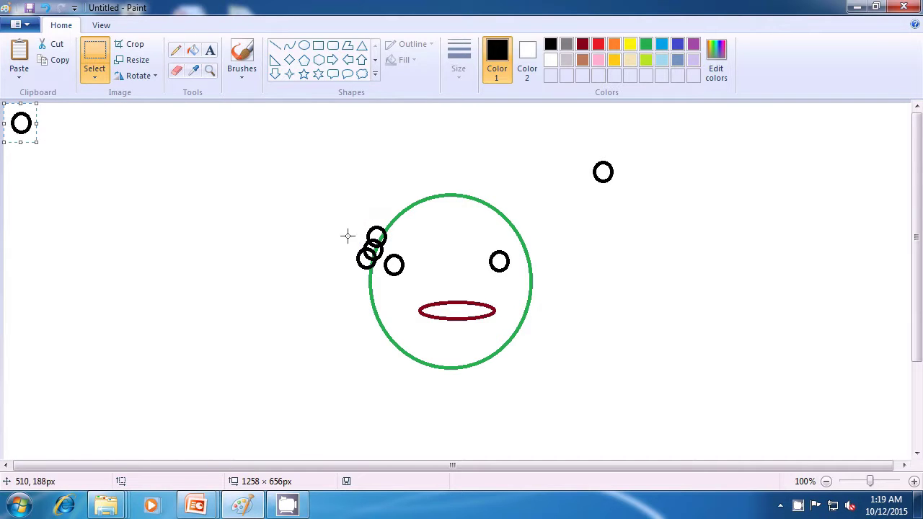
{"action": "left_click_drag", "start_coordinate": [21, 129], "coordinate": [385, 235]}
{"action": "key", "text": "ctrl+v"}
{"action": "left_click_drag", "start_coordinate": [10, 127], "coordinate": [390, 222]}
{"action": "key", "text": "ctrl+v"}
{"action": "left_click_drag", "start_coordinate": [31, 122], "coordinate": [403, 209]}
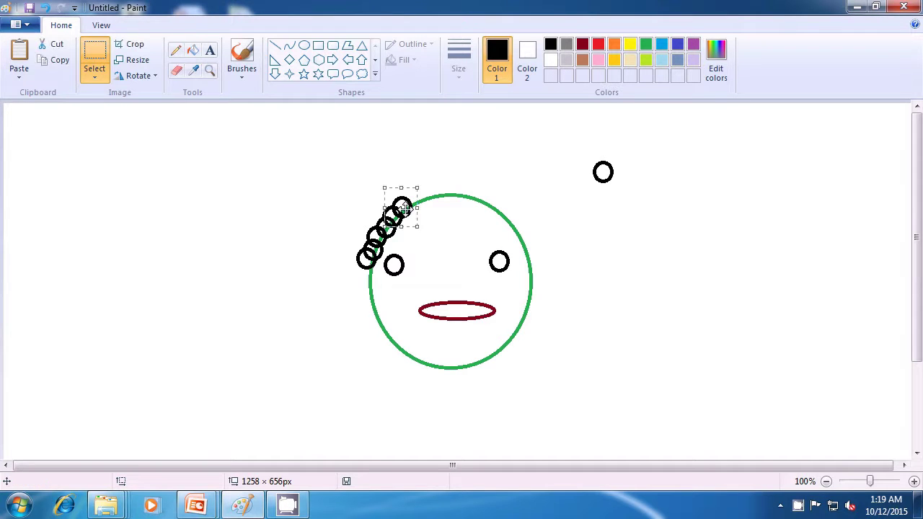
{"action": "key", "text": "ctrl+v"}
{"action": "left_click_drag", "start_coordinate": [17, 127], "coordinate": [407, 205]}
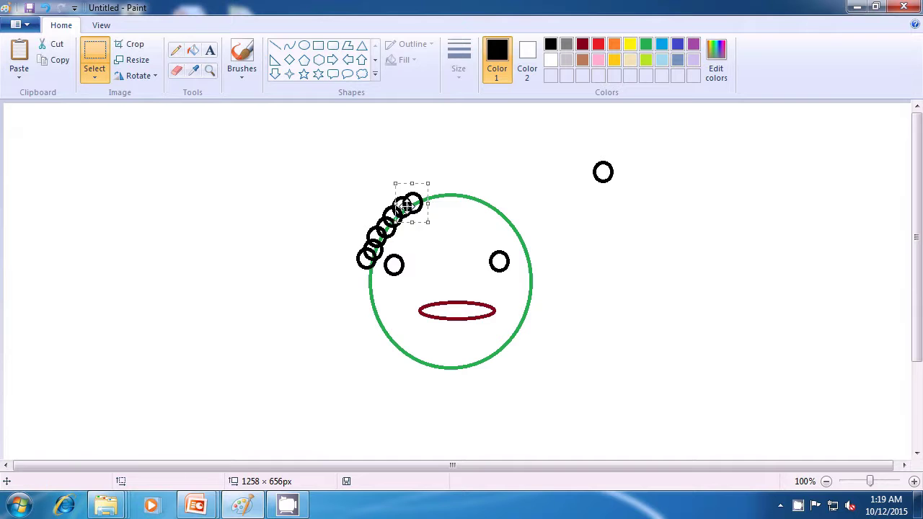
{"action": "key", "text": "ctrl+v"}
{"action": "left_click_drag", "start_coordinate": [18, 124], "coordinate": [424, 195]}
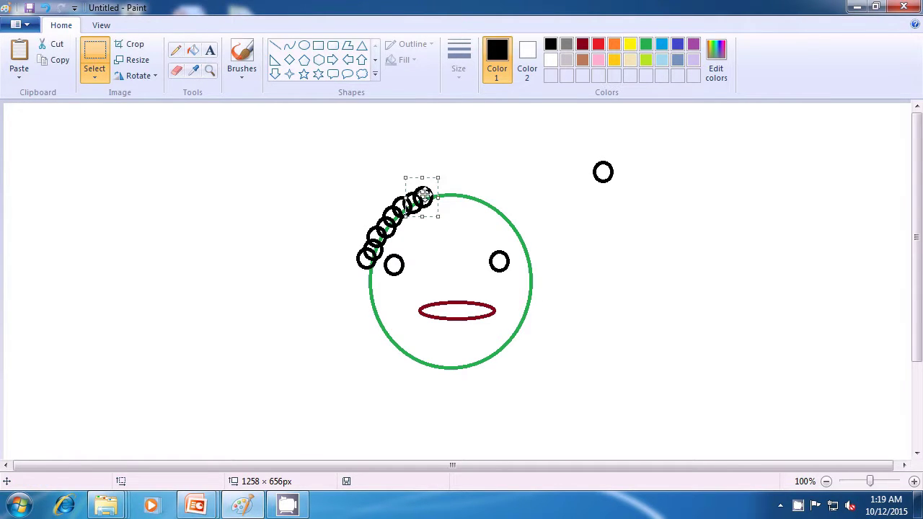
{"action": "key", "text": "ctrl+v"}
{"action": "left_click_drag", "start_coordinate": [20, 123], "coordinate": [432, 193]}
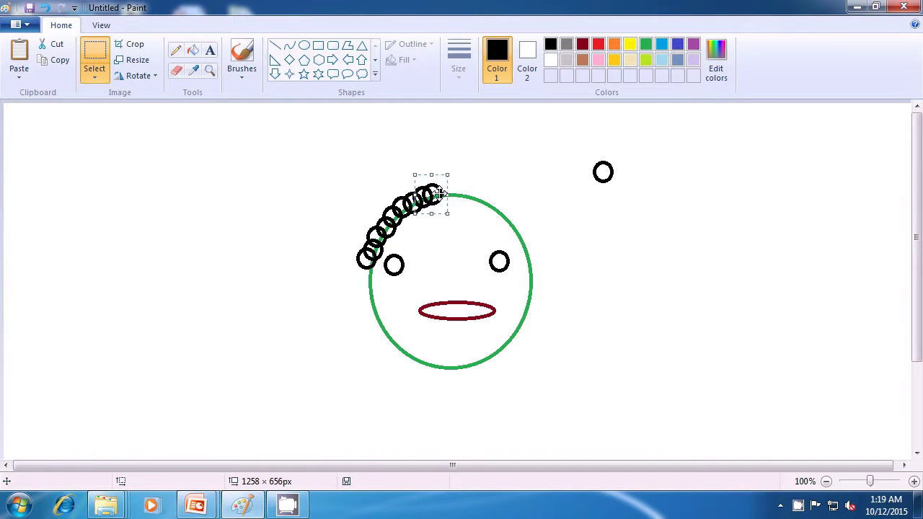
{"action": "key", "text": "ctrl+v"}
{"action": "left_click_drag", "start_coordinate": [22, 123], "coordinate": [445, 193]}
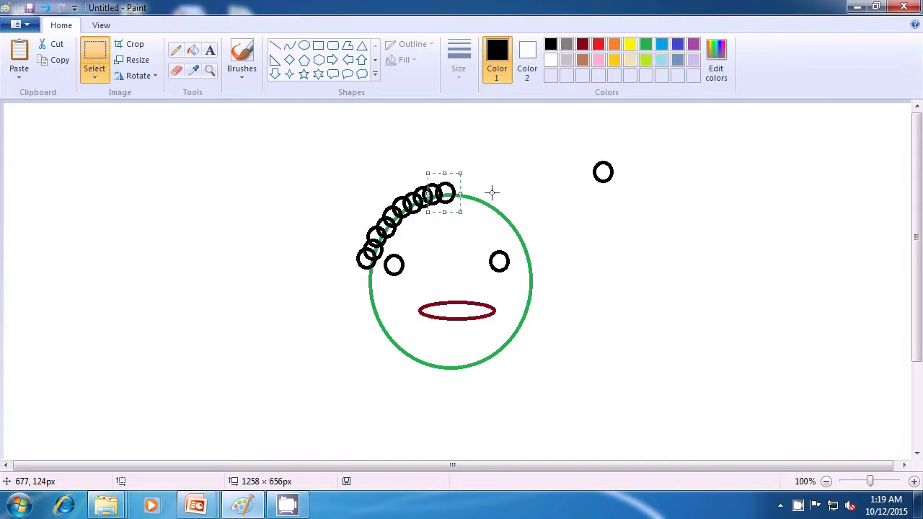
Step: Continue the hair row with ten more pasted circles from the crown down the right side of the head to eye level
{"action": "key", "text": "ctrl+v"}
{"action": "left_click_drag", "start_coordinate": [21, 123], "coordinate": [457, 191]}
{"action": "key", "text": "ctrl+v"}
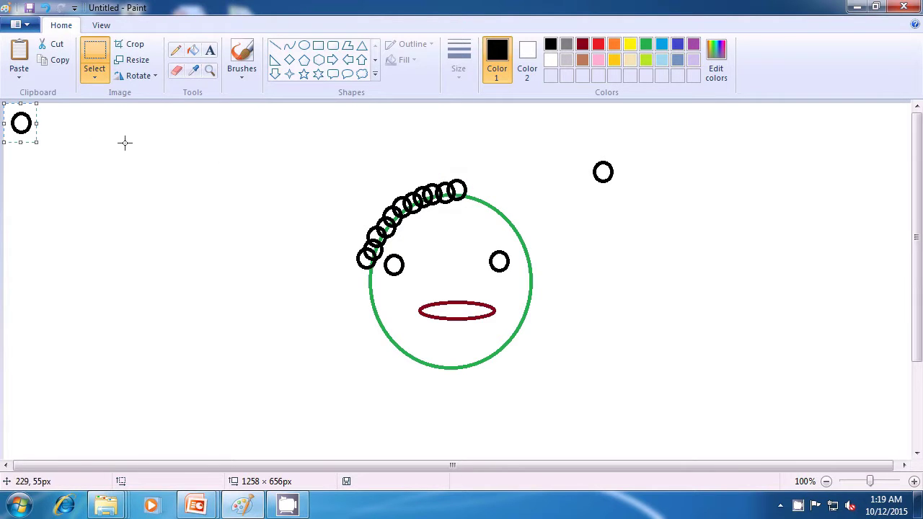
{"action": "left_click_drag", "start_coordinate": [22, 124], "coordinate": [470, 195]}
{"action": "key", "text": "ctrl+v"}
{"action": "left_click_drag", "start_coordinate": [21, 122], "coordinate": [481, 200]}
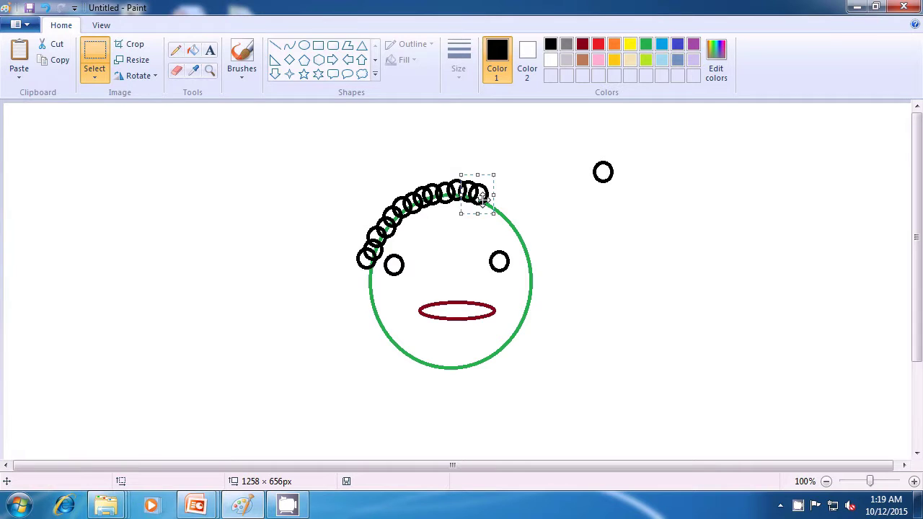
{"action": "key", "text": "ctrl+v"}
{"action": "left_click_drag", "start_coordinate": [22, 124], "coordinate": [490, 205]}
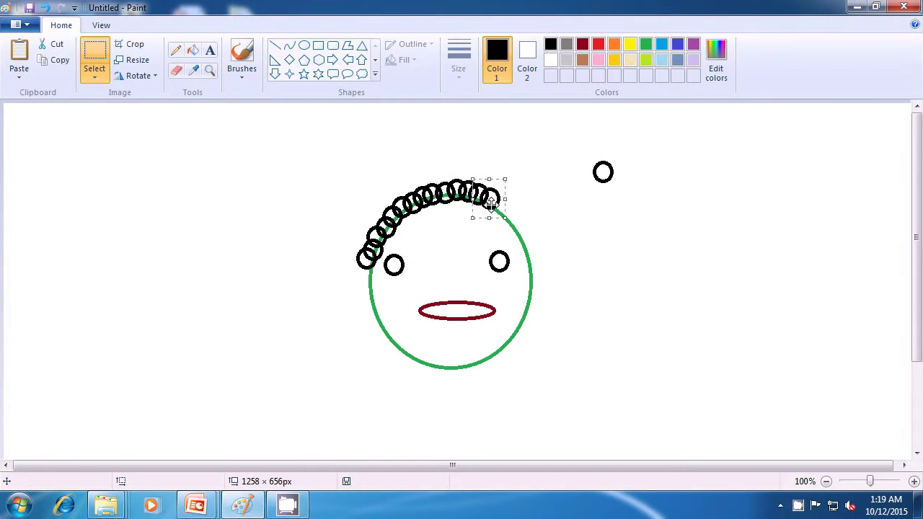
{"action": "key", "text": "ctrl+v"}
{"action": "left_click_drag", "start_coordinate": [21, 124], "coordinate": [499, 207]}
{"action": "key", "text": "ctrl+v"}
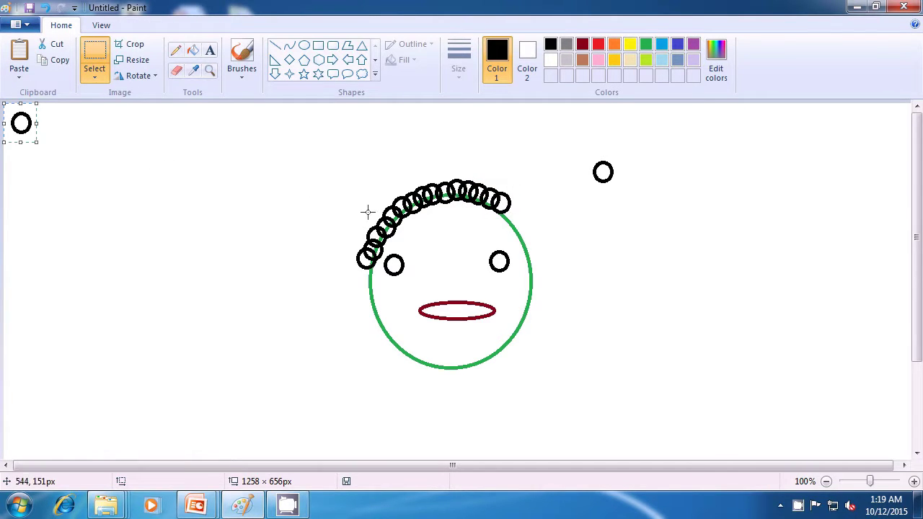
{"action": "left_click_drag", "start_coordinate": [23, 127], "coordinate": [504, 216]}
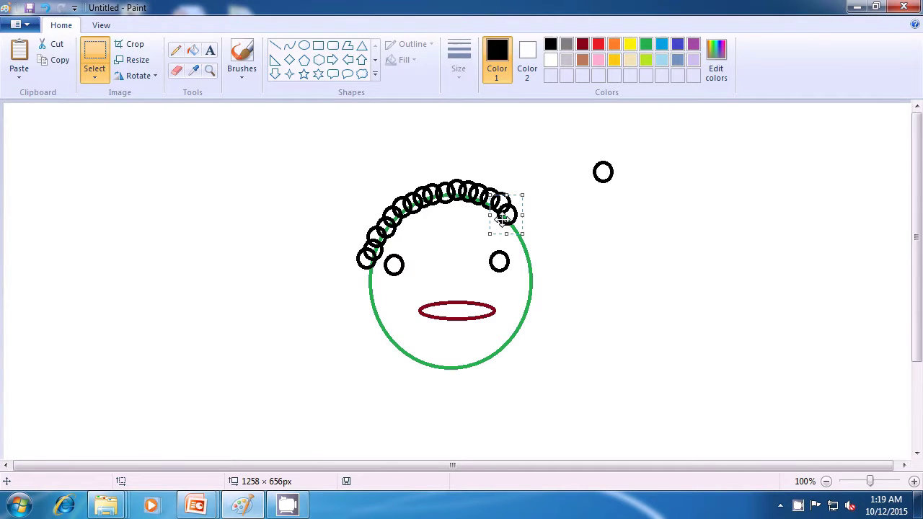
{"action": "key", "text": "ctrl+v"}
{"action": "left_click_drag", "start_coordinate": [24, 128], "coordinate": [518, 232]}
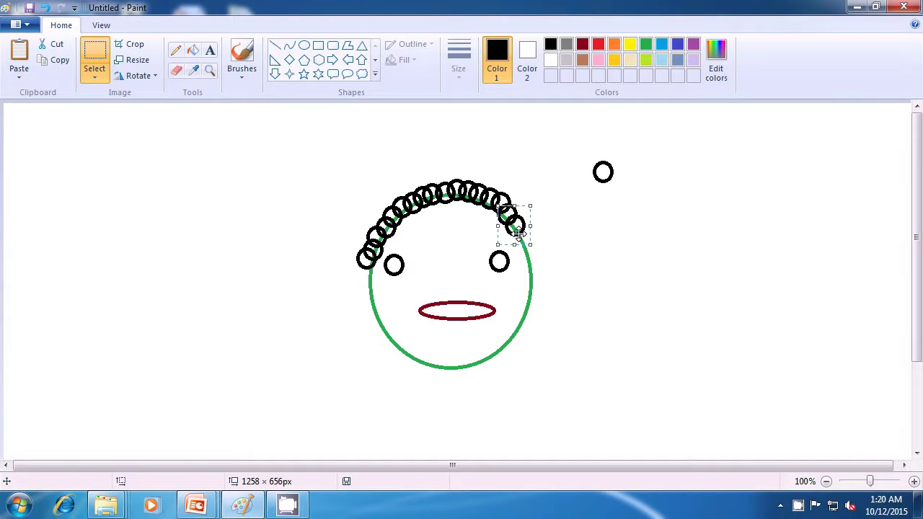
{"action": "key", "text": "ctrl+v"}
{"action": "left_click_drag", "start_coordinate": [19, 126], "coordinate": [515, 245]}
{"action": "key", "text": "ctrl+v"}
{"action": "left_click_drag", "start_coordinate": [21, 123], "coordinate": [530, 248]}
{"action": "key", "text": "Escape"}
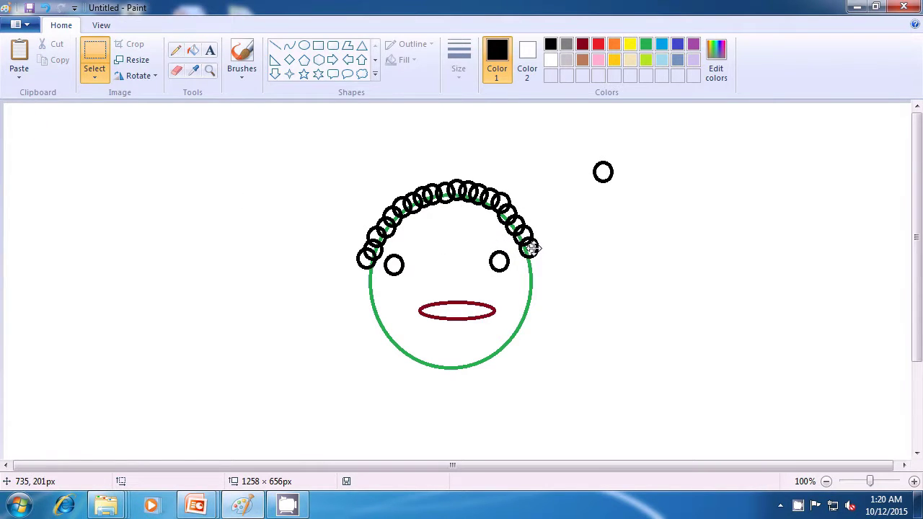
{"action": "key", "text": "ctrl+z"}
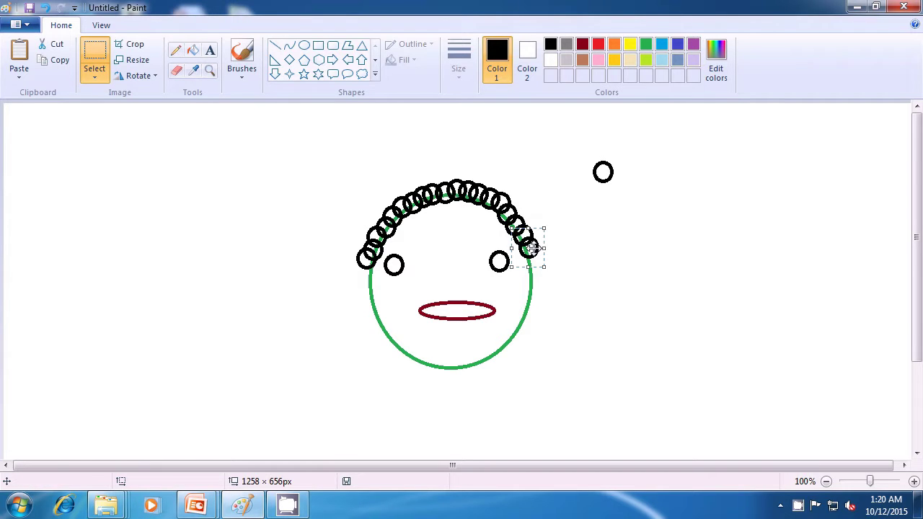
{"action": "key", "text": "ctrl+v"}
{"action": "left_click_drag", "start_coordinate": [21, 123], "coordinate": [518, 264]}
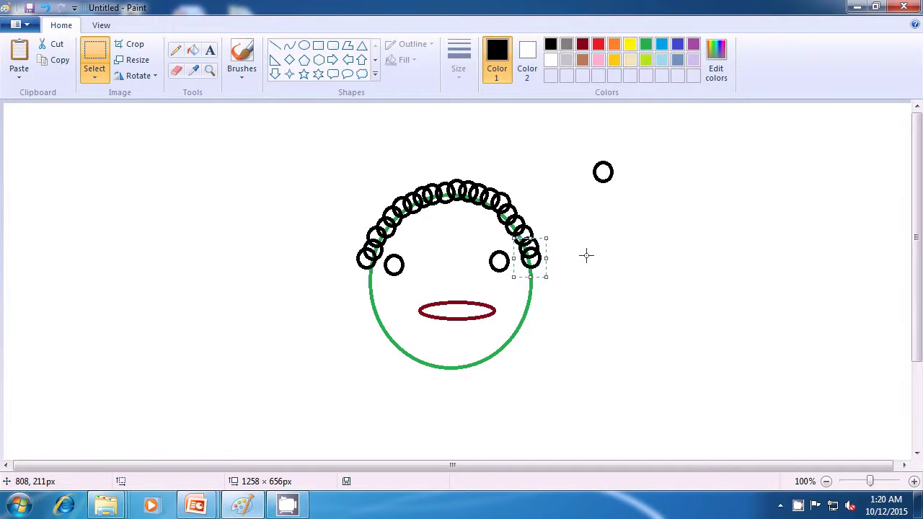
Step: Paste eight circles as a second, outer hair row above the first one, from the left side of the head up to the crown
{"action": "key", "text": "ctrl+v"}
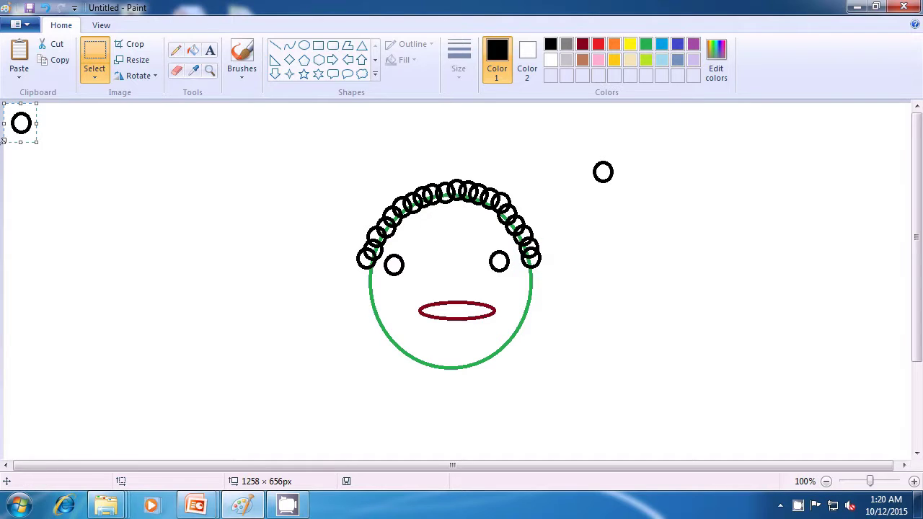
{"action": "left_click_drag", "start_coordinate": [21, 123], "coordinate": [367, 243]}
{"action": "key", "text": "ctrl+v"}
{"action": "left_click_drag", "start_coordinate": [7, 123], "coordinate": [359, 225]}
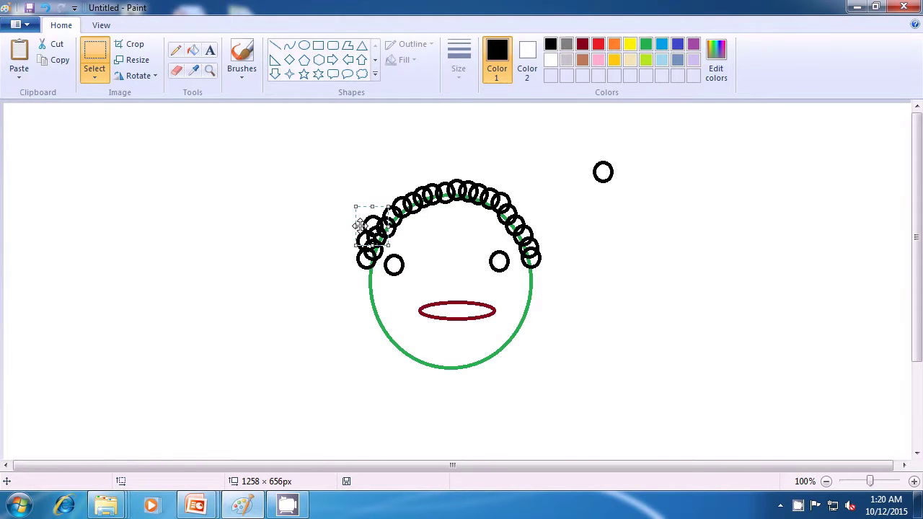
{"action": "key", "text": "ctrl+v"}
{"action": "left_click_drag", "start_coordinate": [6, 124], "coordinate": [373, 211]}
{"action": "key", "text": "ctrl+v"}
{"action": "left_click_drag", "start_coordinate": [26, 123], "coordinate": [401, 197]}
{"action": "key", "text": "ctrl+v"}
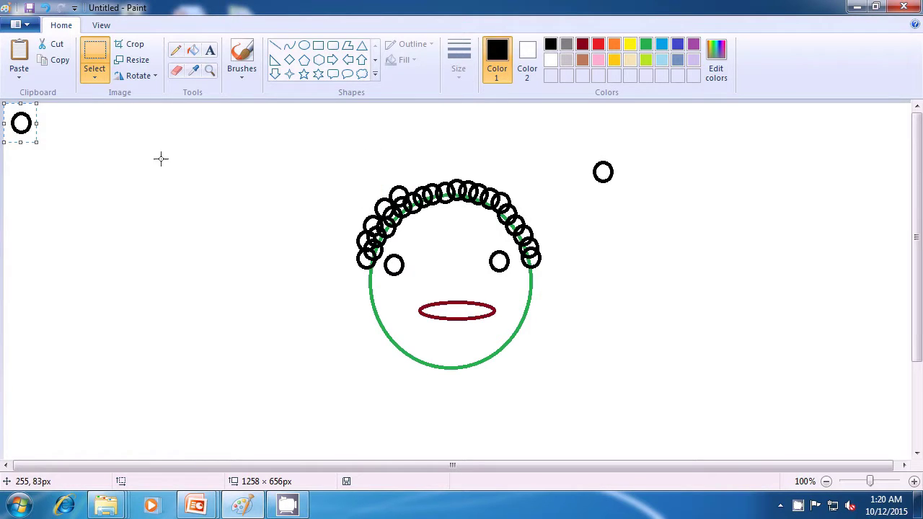
{"action": "left_click_drag", "start_coordinate": [26, 121], "coordinate": [412, 185]}
{"action": "key", "text": "ctrl+v"}
{"action": "left_click_drag", "start_coordinate": [21, 128], "coordinate": [421, 186]}
{"action": "key", "text": "ctrl+v"}
{"action": "left_click_drag", "start_coordinate": [16, 125], "coordinate": [436, 184]}
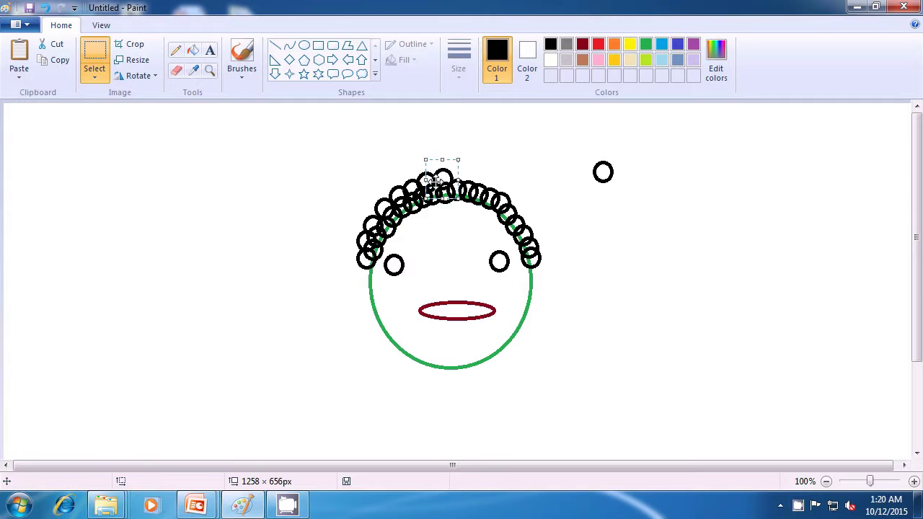
{"action": "key", "text": "ctrl+v"}
{"action": "left_click_drag", "start_coordinate": [21, 124], "coordinate": [457, 183]}
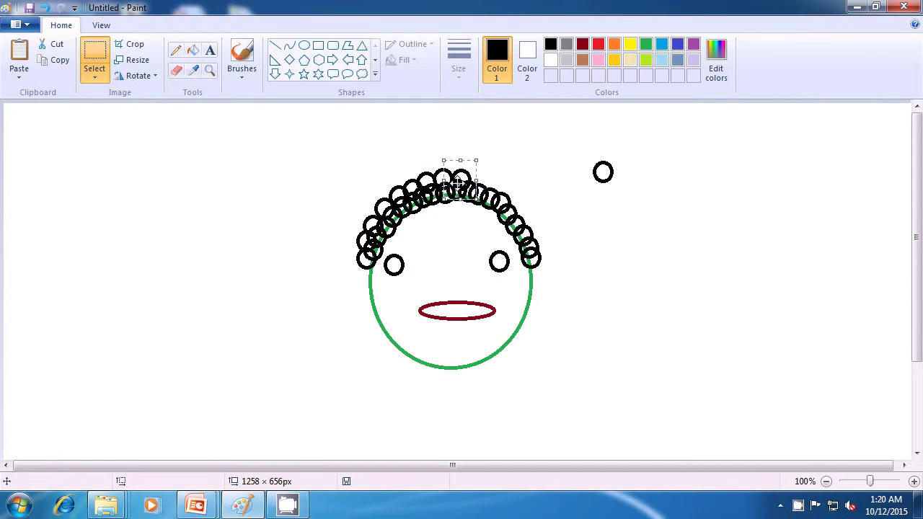
Step: Finish the outer hair row with nine more pasted circles from the crown down the right side of the head to eye level
{"action": "key", "text": "ctrl+v"}
{"action": "left_click_drag", "start_coordinate": [22, 124], "coordinate": [478, 183]}
{"action": "key", "text": "ctrl+v"}
{"action": "left_click_drag", "start_coordinate": [21, 123], "coordinate": [481, 182]}
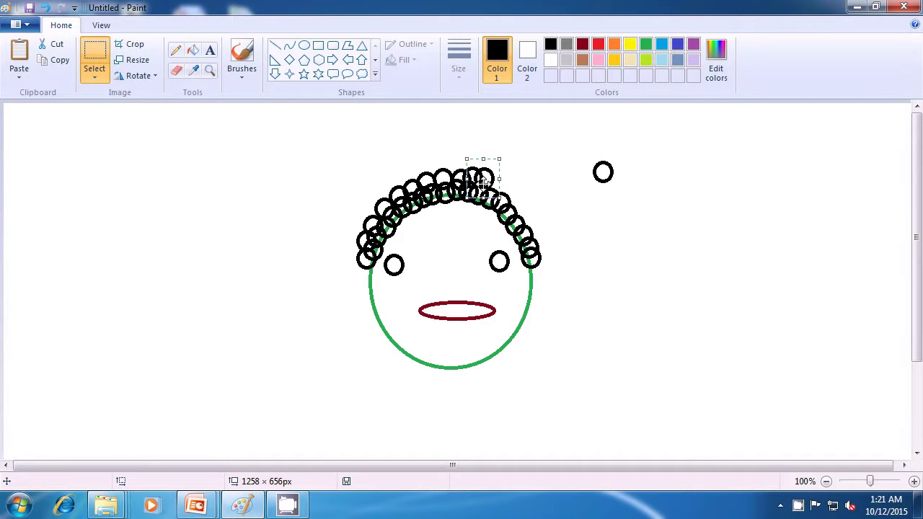
{"action": "key", "text": "ctrl+v"}
{"action": "left_click_drag", "start_coordinate": [21, 123], "coordinate": [494, 189]}
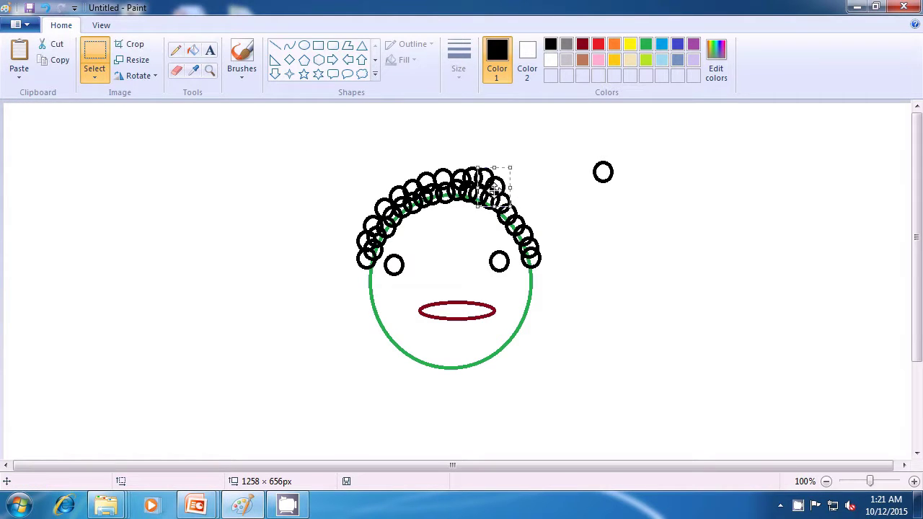
{"action": "key", "text": "ctrl+v"}
{"action": "left_click_drag", "start_coordinate": [29, 125], "coordinate": [505, 193]}
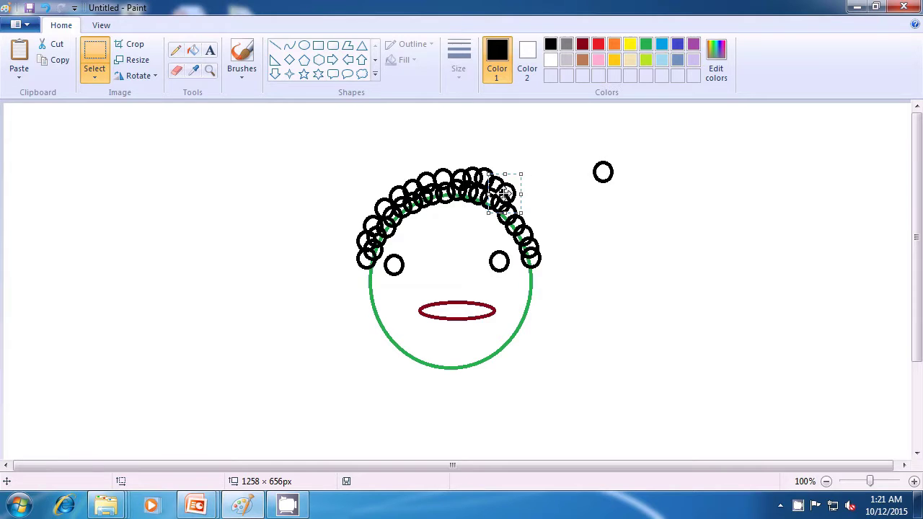
{"action": "key", "text": "ctrl+v"}
{"action": "left_click", "coordinate": [33, 128]}
{"action": "left_click_drag", "start_coordinate": [33, 128], "coordinate": [527, 210]}
{"action": "key", "text": "ctrl+v"}
{"action": "left_click_drag", "start_coordinate": [25, 128], "coordinate": [517, 220]}
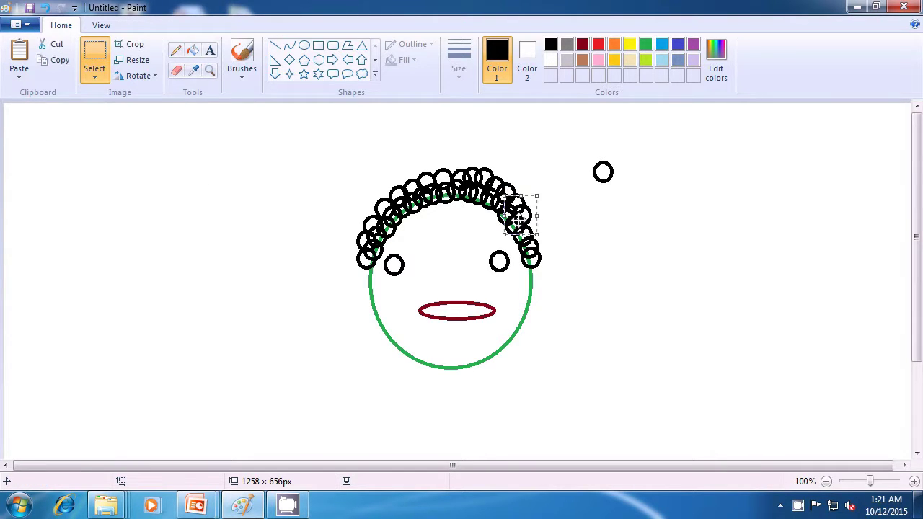
{"action": "key", "text": "ctrl+v"}
{"action": "left_click_drag", "start_coordinate": [21, 123], "coordinate": [529, 226]}
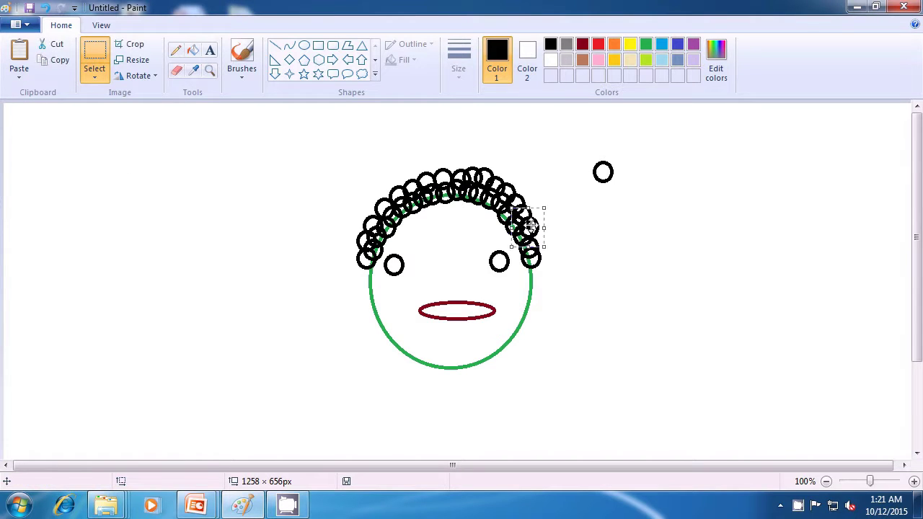
{"action": "key", "text": "ctrl+v"}
{"action": "left_click", "coordinate": [35, 137]}
{"action": "left_click_drag", "start_coordinate": [34, 137], "coordinate": [534, 245]}
{"action": "key", "text": "ctrl+v"}
{"action": "left_click_drag", "start_coordinate": [22, 128], "coordinate": [540, 252]}
{"action": "left_click", "coordinate": [610, 252]}
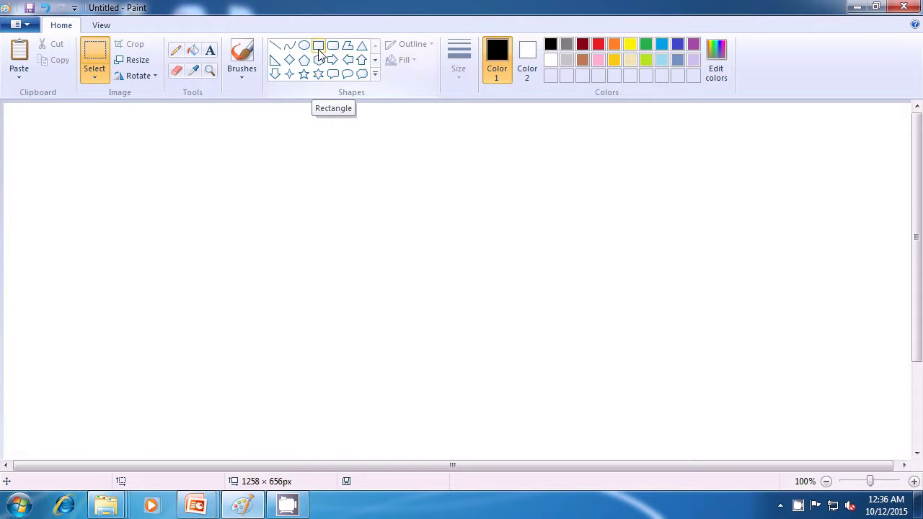
Step: Draw a large rectangle with a black outline and a solid dark red fill in the middle of the canvas as the rocket body
{"action": "left_click", "coordinate": [319, 46]}
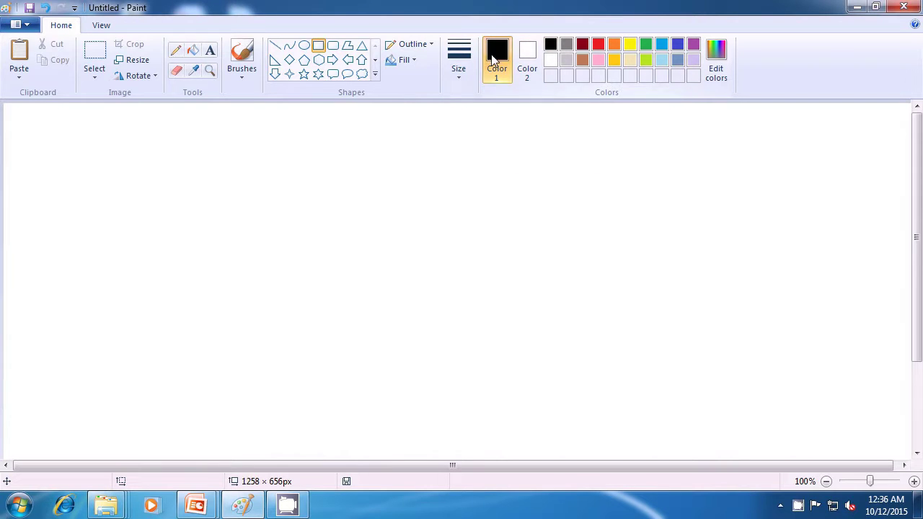
{"action": "left_click", "coordinate": [523, 62]}
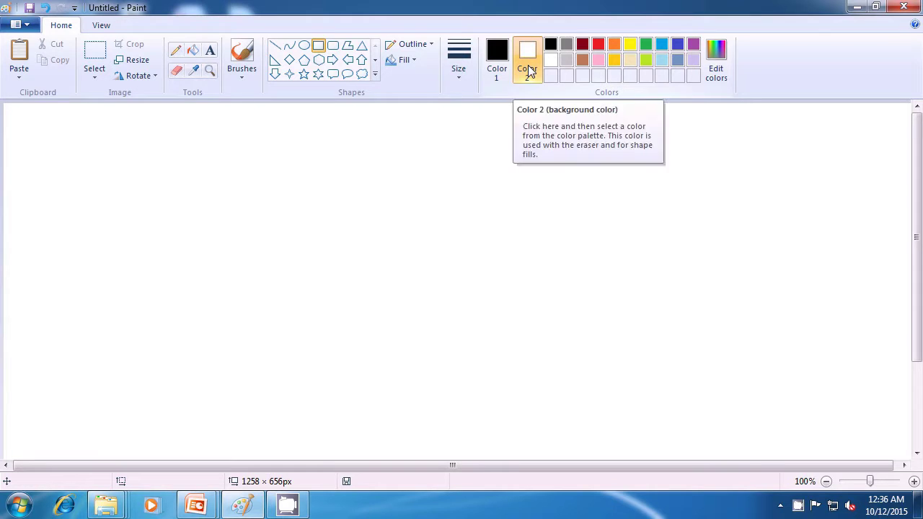
{"action": "left_click", "coordinate": [584, 46]}
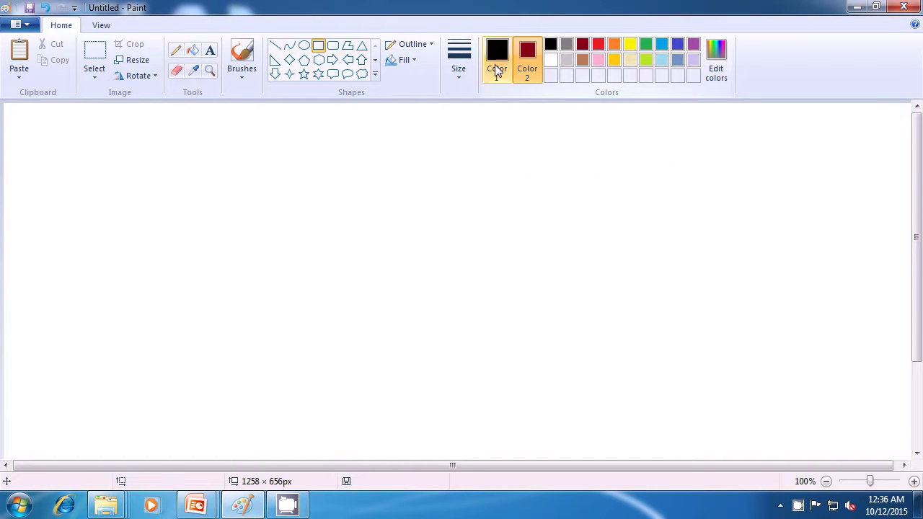
{"action": "left_click", "coordinate": [404, 60]}
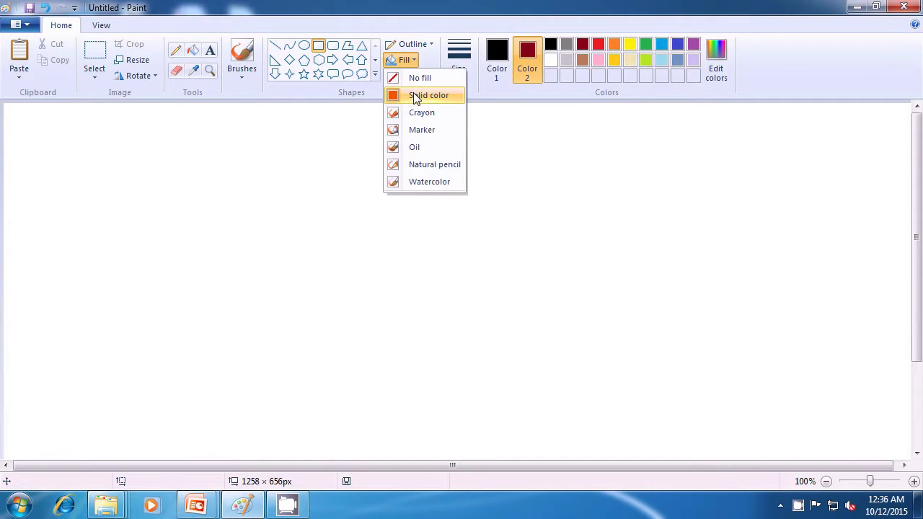
{"action": "left_click", "coordinate": [416, 96]}
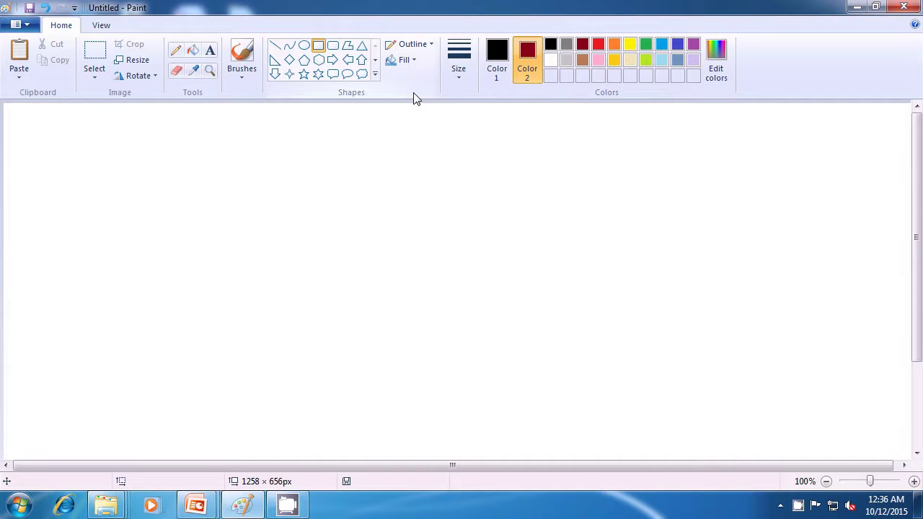
{"action": "left_click_drag", "start_coordinate": [321, 222], "coordinate": [568, 353]}
{"action": "left_click", "coordinate": [669, 321]}
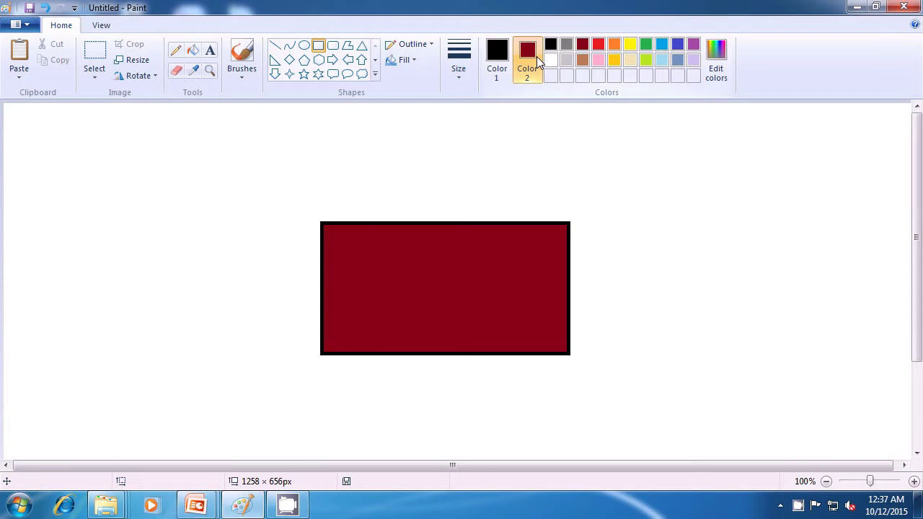
Step: Draw a narrow turquoise-filled rectangle, about 21 × 119 px, against the left edge of the dark red body
{"action": "left_click", "coordinate": [662, 45]}
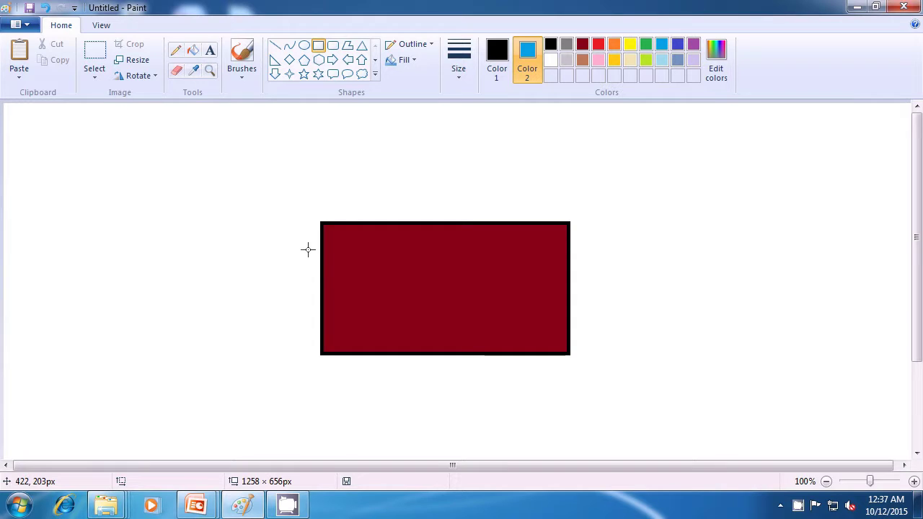
{"action": "left_click_drag", "start_coordinate": [308, 249], "coordinate": [321, 321]}
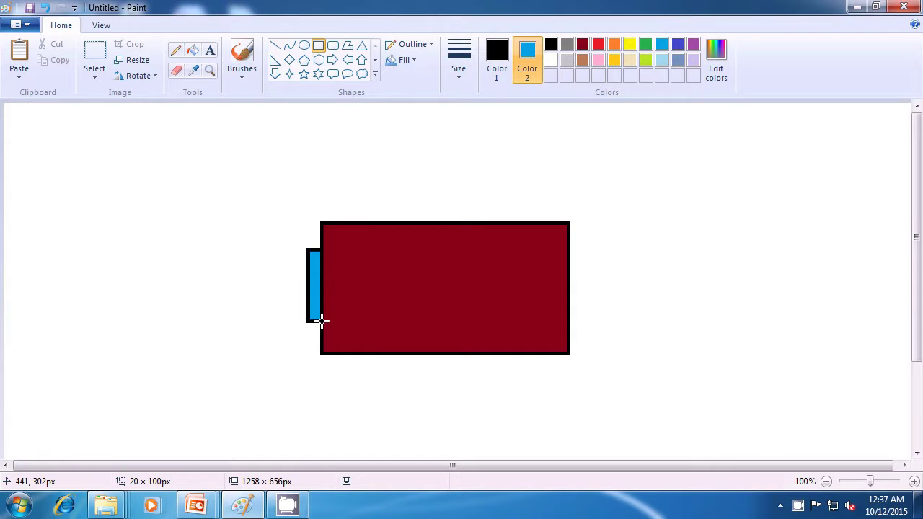
{"action": "left_click_drag", "start_coordinate": [321, 321], "coordinate": [322, 334]}
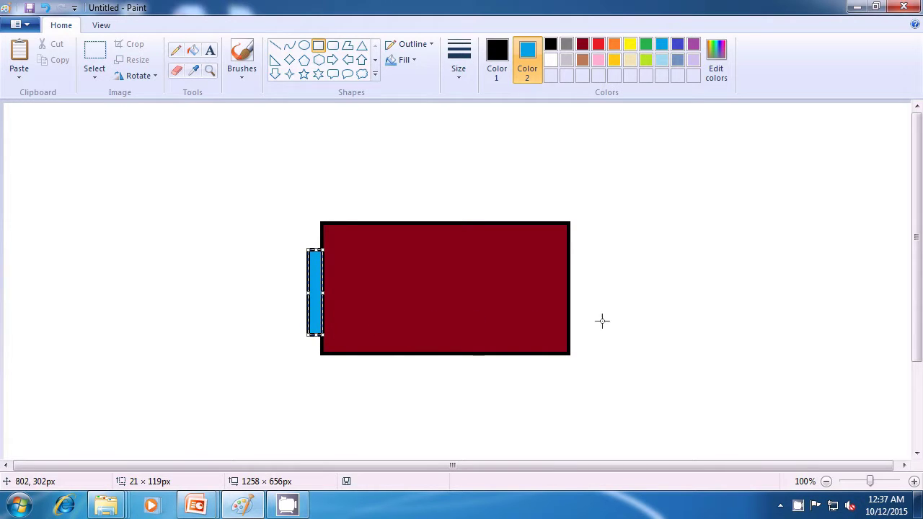
{"action": "left_click", "coordinate": [658, 305]}
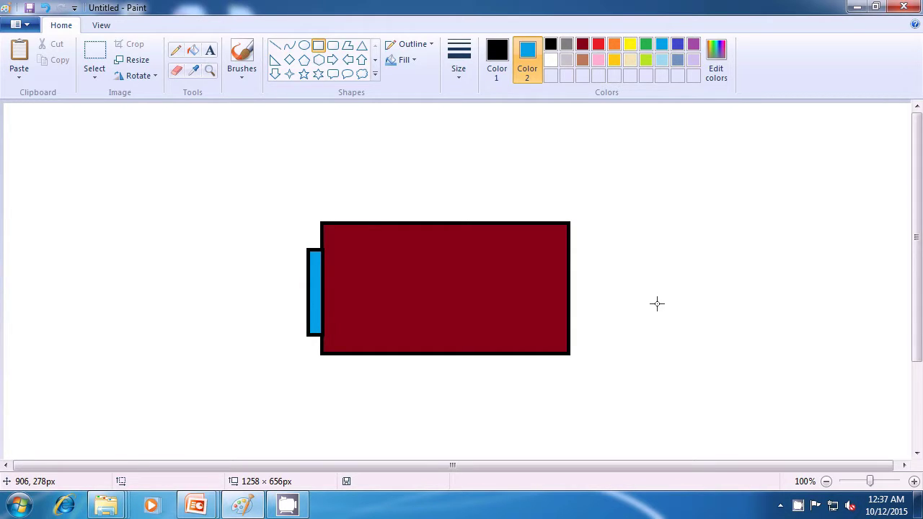
Step: Add a blue-gray rectangle, about 22 × 144 px, directly to the left of the narrow turquoise one
{"action": "left_click", "coordinate": [677, 59]}
{"action": "left_click_drag", "start_coordinate": [291, 242], "coordinate": [307, 326]}
{"action": "left_click_drag", "start_coordinate": [306, 336], "coordinate": [307, 344]}
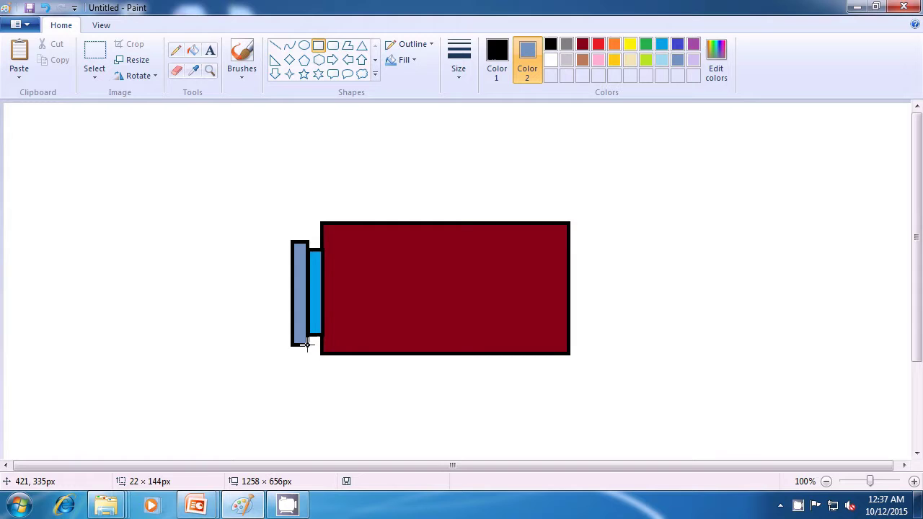
{"action": "left_click_drag", "start_coordinate": [306, 344], "coordinate": [306, 344]}
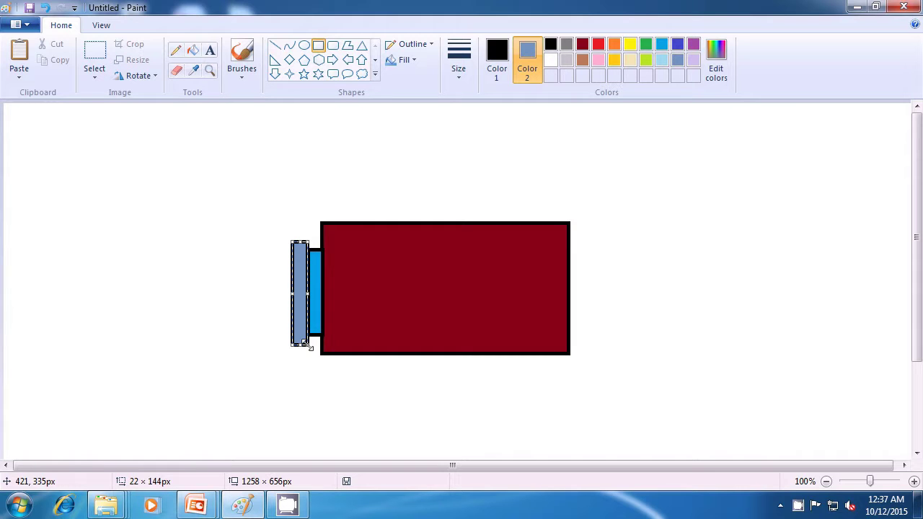
{"action": "left_click", "coordinate": [346, 389]}
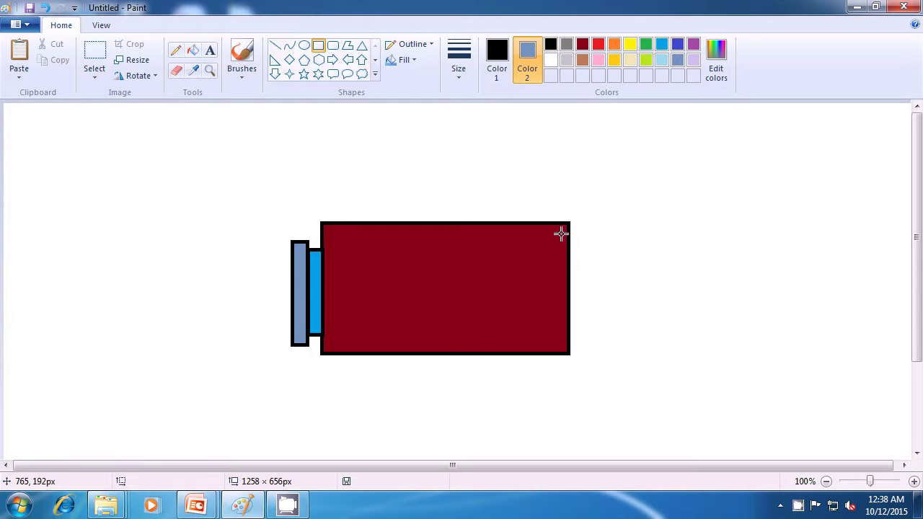
Step: Add a turquoise rectangle, about 16 × 170 px, left of the blue-gray one, and set the fill color to white
{"action": "left_click", "coordinate": [662, 45]}
{"action": "left_click_drag", "start_coordinate": [281, 230], "coordinate": [291, 353]}
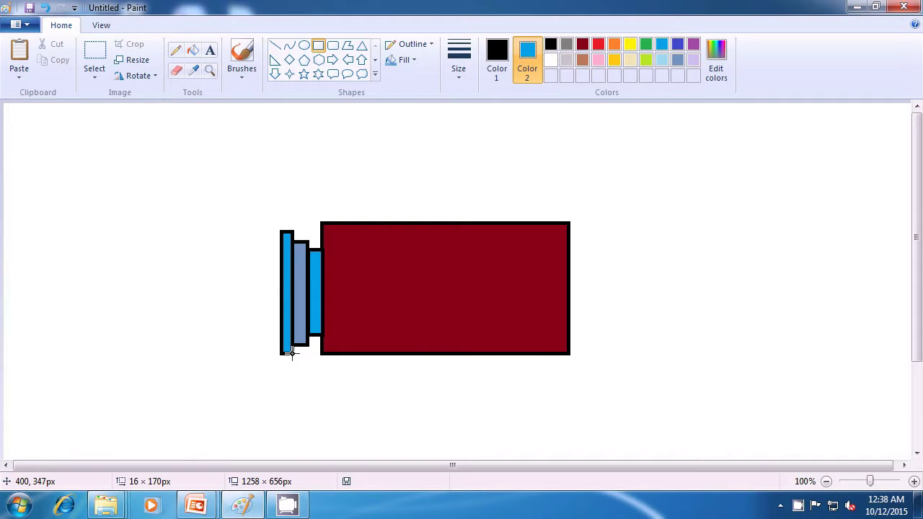
{"action": "left_click_drag", "start_coordinate": [290, 352], "coordinate": [291, 352]}
{"action": "left_click", "coordinate": [685, 292]}
{"action": "left_click", "coordinate": [551, 60]}
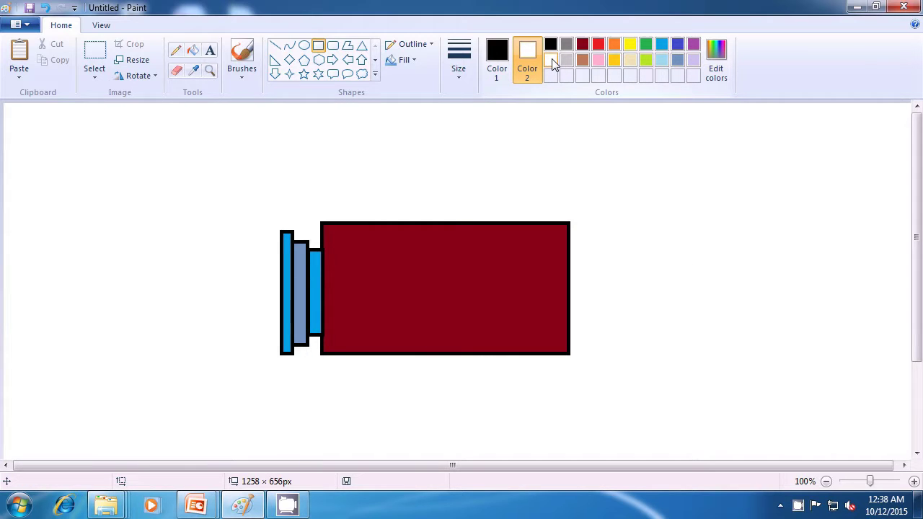
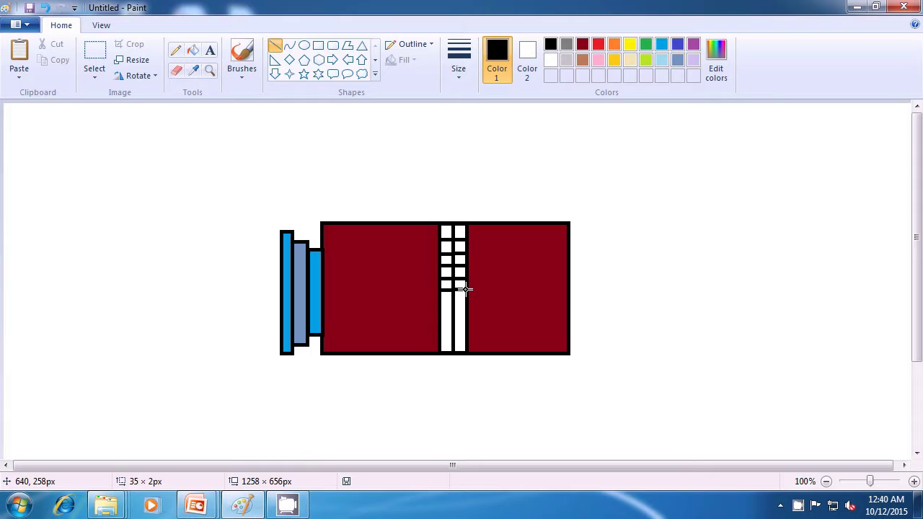
Step: Draw the remaining evenly spaced horizontal black lines across the lower half of the white vertical band on the rocket body
{"action": "left_click", "coordinate": [643, 292]}
{"action": "left_click_drag", "start_coordinate": [439, 302], "coordinate": [467, 302]}
{"action": "left_click", "coordinate": [638, 308]}
{"action": "left_click_drag", "start_coordinate": [438, 312], "coordinate": [466, 310]}
{"action": "left_click", "coordinate": [650, 324]}
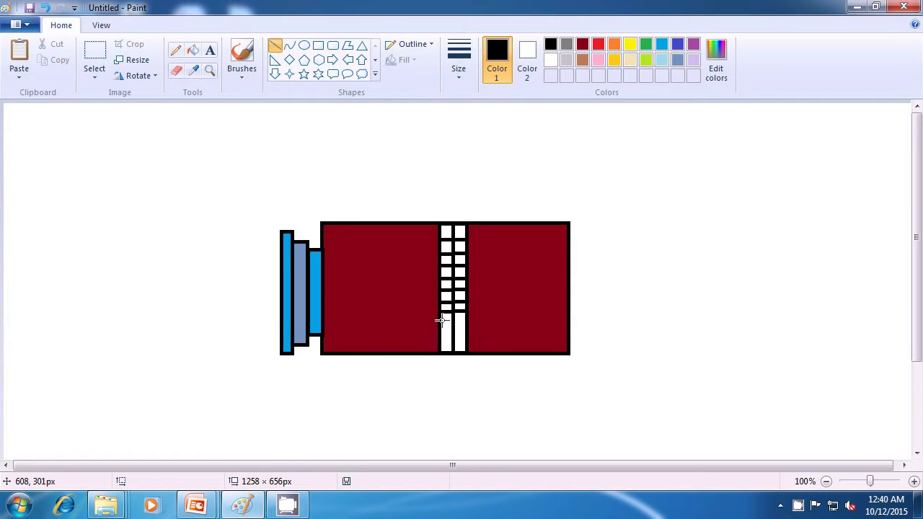
{"action": "mouse_move", "coordinate": [441, 321]}
{"action": "left_mouse_down"}
{"action": "mouse_move", "coordinate": [466, 321]}
{"action": "mouse_move", "coordinate": [441, 332]}
{"action": "mouse_move", "coordinate": [465, 330]}
{"action": "left_mouse_up"}
{"action": "left_click", "coordinate": [649, 325]}
{"action": "left_click", "coordinate": [643, 335]}
{"action": "left_click_drag", "start_coordinate": [441, 341], "coordinate": [466, 342]}
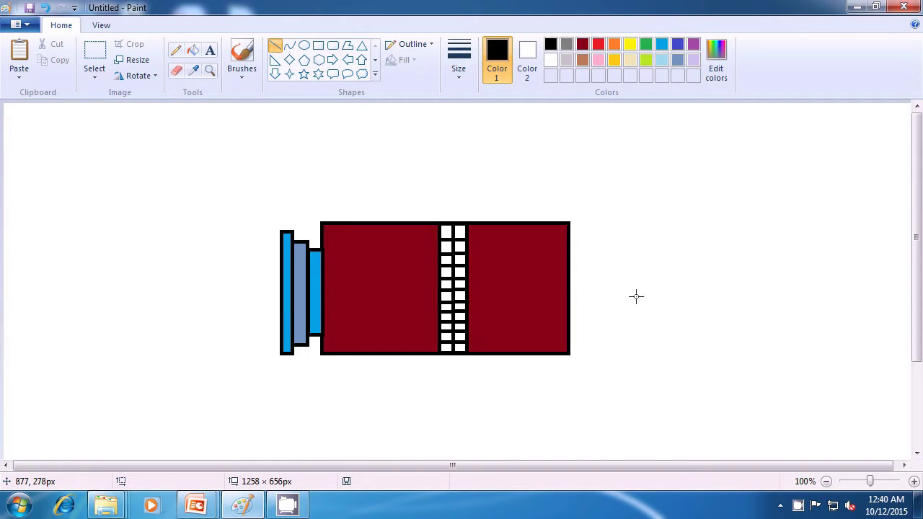
Step: Draw two black lines from the body's right corners that meet in a point about 170 px away, forming the nose cone
{"action": "left_click_drag", "start_coordinate": [570, 220], "coordinate": [690, 295]}
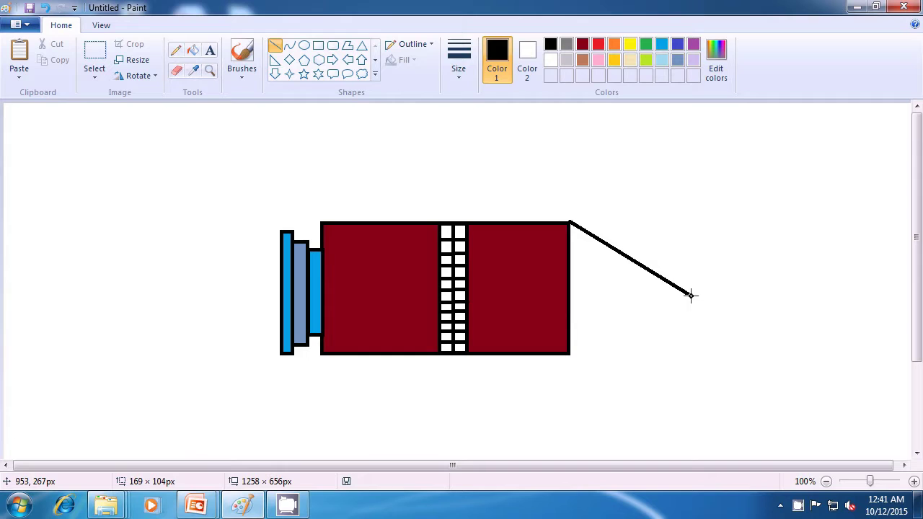
{"action": "left_click", "coordinate": [760, 314]}
{"action": "left_click_drag", "start_coordinate": [570, 353], "coordinate": [692, 297]}
{"action": "left_click", "coordinate": [760, 306]}
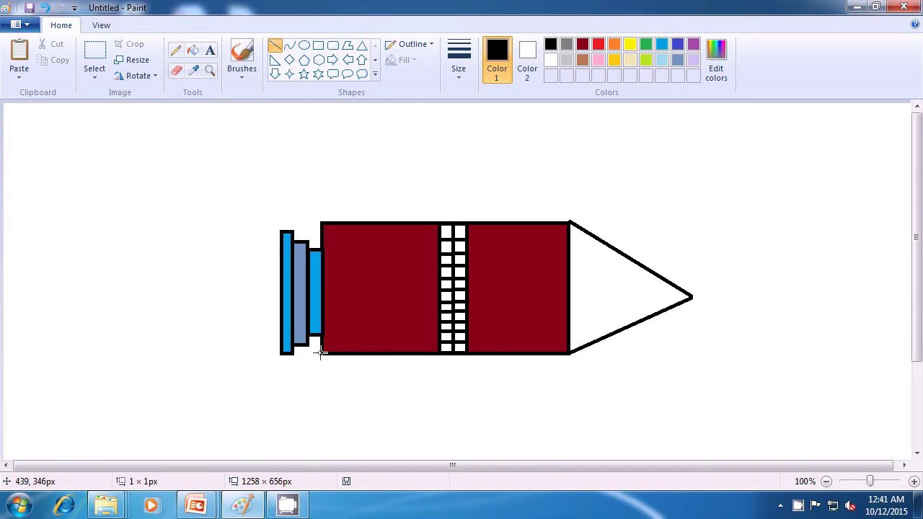
Step: Outline the lower fin with three connected lines slanting down and back from the bottom-left corner of the rocket body
{"action": "left_click_drag", "start_coordinate": [321, 353], "coordinate": [271, 401]}
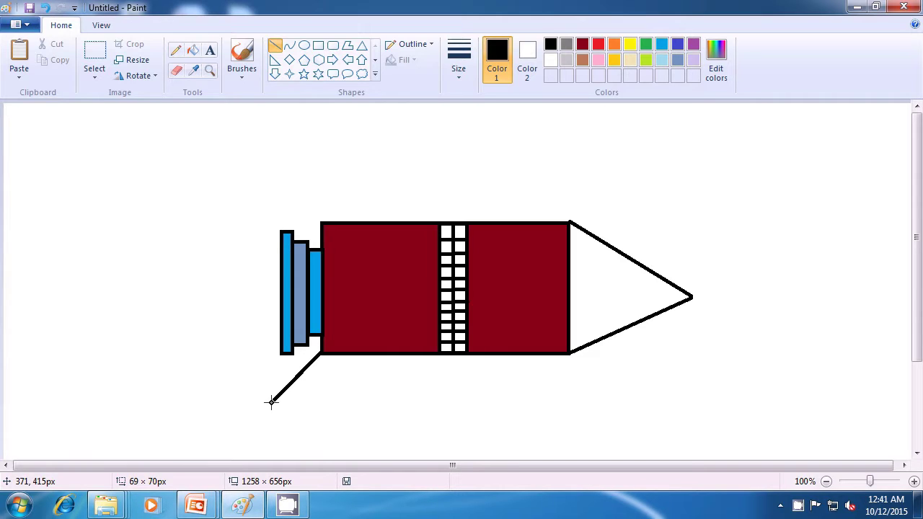
{"action": "left_click_drag", "start_coordinate": [271, 402], "coordinate": [275, 398]}
{"action": "left_click", "coordinate": [373, 411]}
{"action": "left_click_drag", "start_coordinate": [275, 398], "coordinate": [375, 354]}
{"action": "left_click", "coordinate": [376, 420]}
{"action": "left_click", "coordinate": [430, 391]}
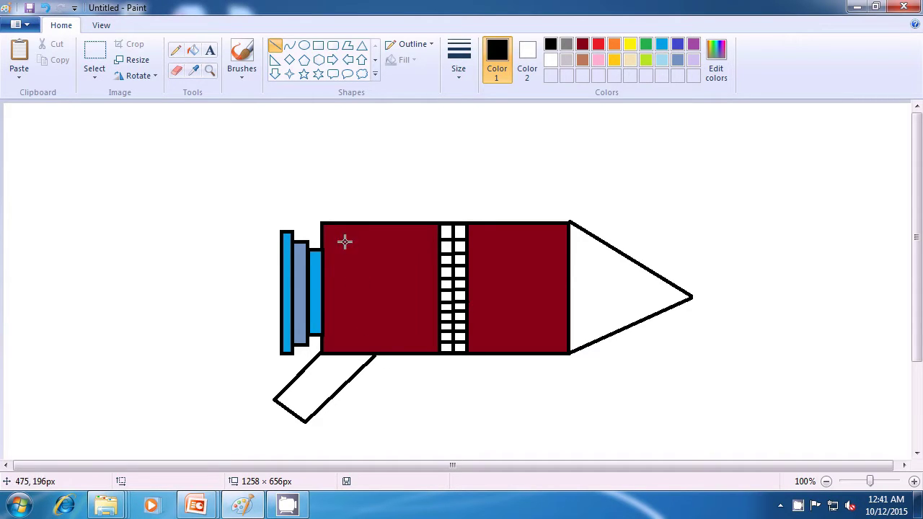
Step: Outline the upper fin with three connected lines slanting up and back from the top-left corner of the body, with an end edge about 64 px wide
{"action": "left_click_drag", "start_coordinate": [322, 223], "coordinate": [283, 165]}
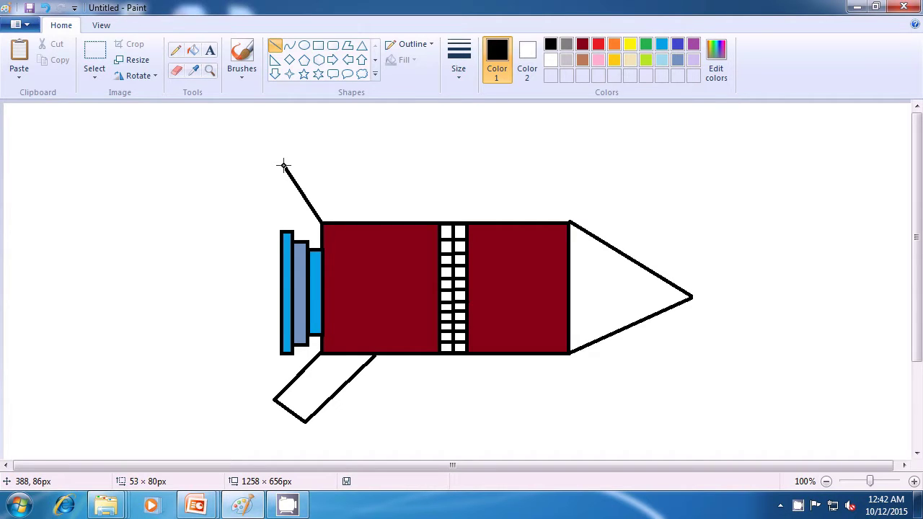
{"action": "left_click_drag", "start_coordinate": [283, 165], "coordinate": [283, 165]}
{"action": "left_click", "coordinate": [381, 169]}
{"action": "left_click_drag", "start_coordinate": [283, 163], "coordinate": [328, 152]}
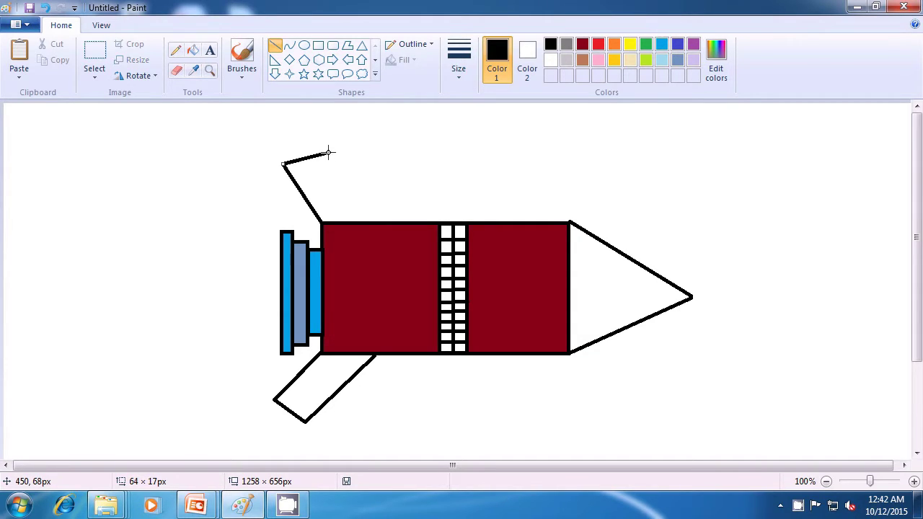
{"action": "left_click", "coordinate": [386, 150]}
{"action": "left_click_drag", "start_coordinate": [328, 152], "coordinate": [379, 223]}
{"action": "left_click", "coordinate": [473, 182]}
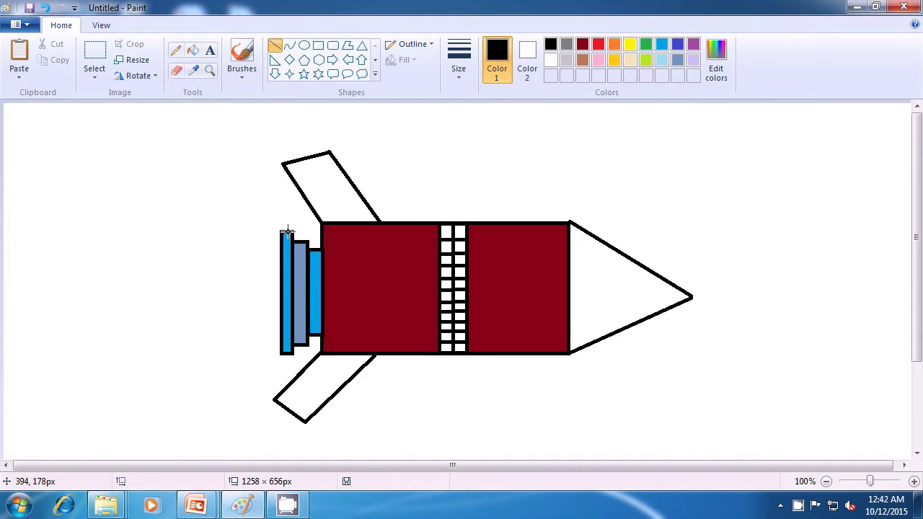
Step: Draw the flame's upper edge as three zigzag lines from the top corner of the outermost turquoise rectangle to a tip far to the left
{"action": "left_click_drag", "start_coordinate": [279, 229], "coordinate": [215, 256]}
{"action": "left_click", "coordinate": [172, 250]}
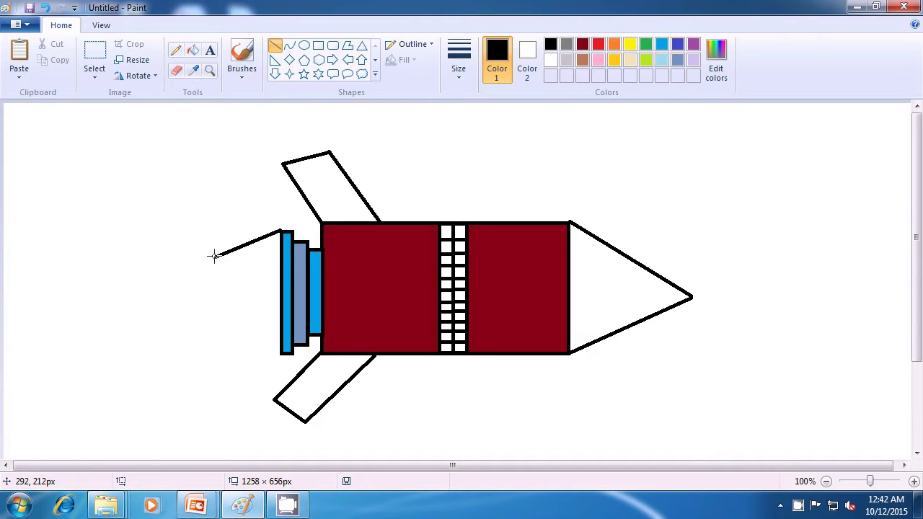
{"action": "left_click_drag", "start_coordinate": [215, 257], "coordinate": [244, 268]}
{"action": "left_click", "coordinate": [190, 262]}
{"action": "left_click_drag", "start_coordinate": [243, 268], "coordinate": [152, 288]}
{"action": "left_click", "coordinate": [94, 291]}
{"action": "key", "text": "ctrl+z"}
Step: Close the flame outline with three zigzag lines from its left tip back to the bottom corner of the outermost turquoise rectangle
{"action": "left_click_drag", "start_coordinate": [150, 289], "coordinate": [243, 301]}
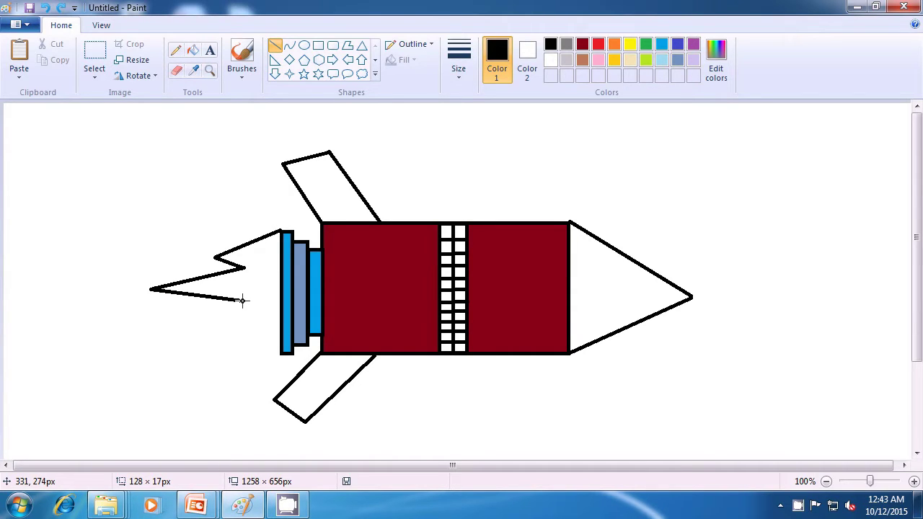
{"action": "left_click_drag", "start_coordinate": [243, 300], "coordinate": [243, 300]}
{"action": "left_click", "coordinate": [231, 324]}
{"action": "left_click_drag", "start_coordinate": [243, 302], "coordinate": [225, 326]}
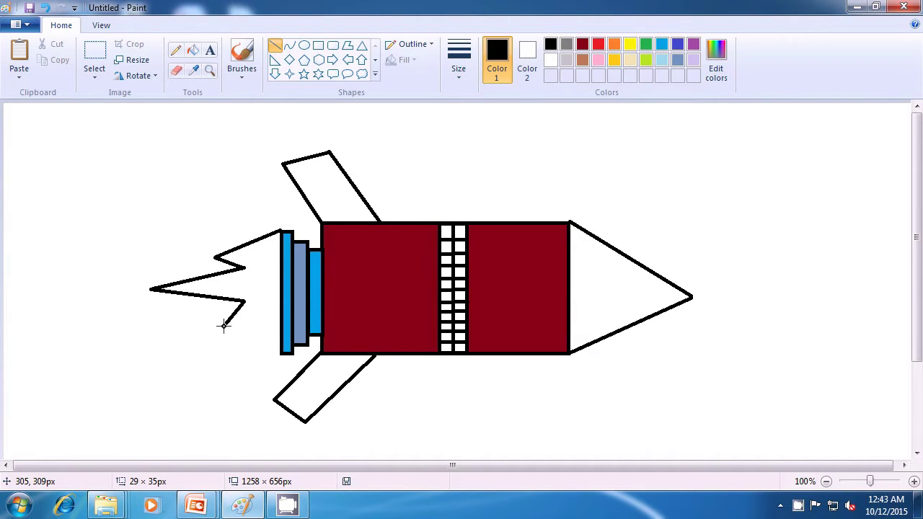
{"action": "left_click_drag", "start_coordinate": [224, 326], "coordinate": [223, 323]}
{"action": "left_click", "coordinate": [176, 325]}
{"action": "left_click_drag", "start_coordinate": [223, 324], "coordinate": [280, 352]}
{"action": "left_click", "coordinate": [229, 369]}
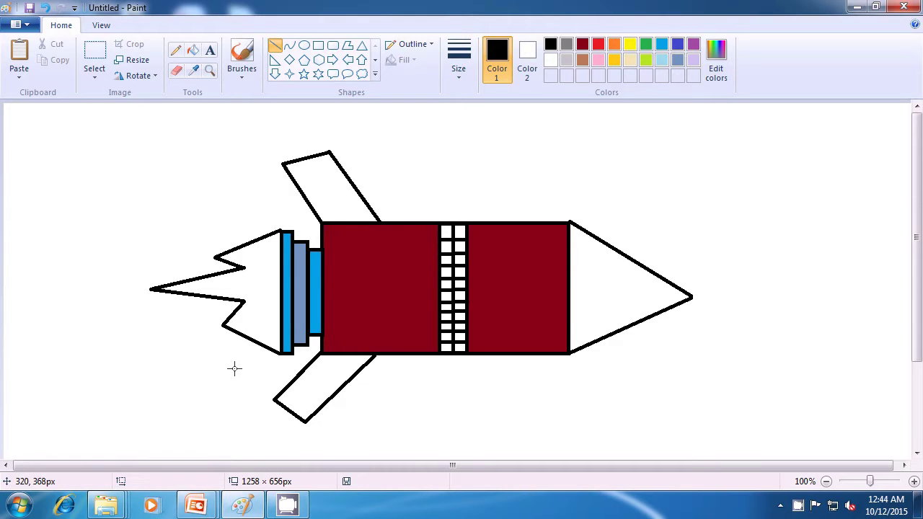
Step: Fill both fins and the flame with light yellow, and the nose cone with turquoise
{"action": "left_click", "coordinate": [631, 61]}
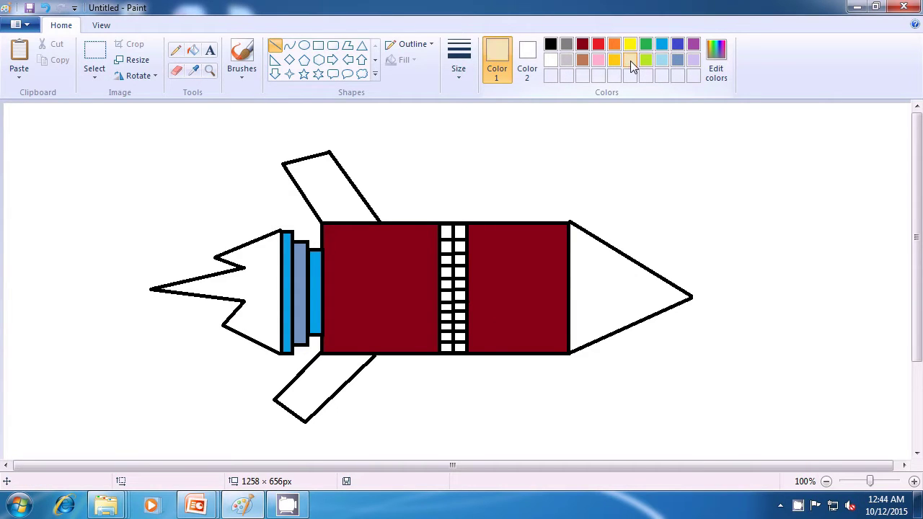
{"action": "left_click", "coordinate": [194, 52]}
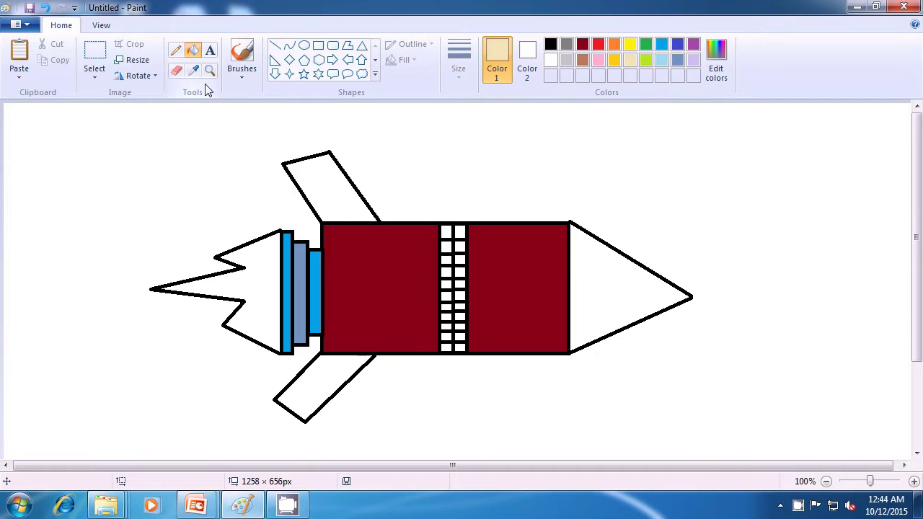
{"action": "left_click", "coordinate": [324, 178]}
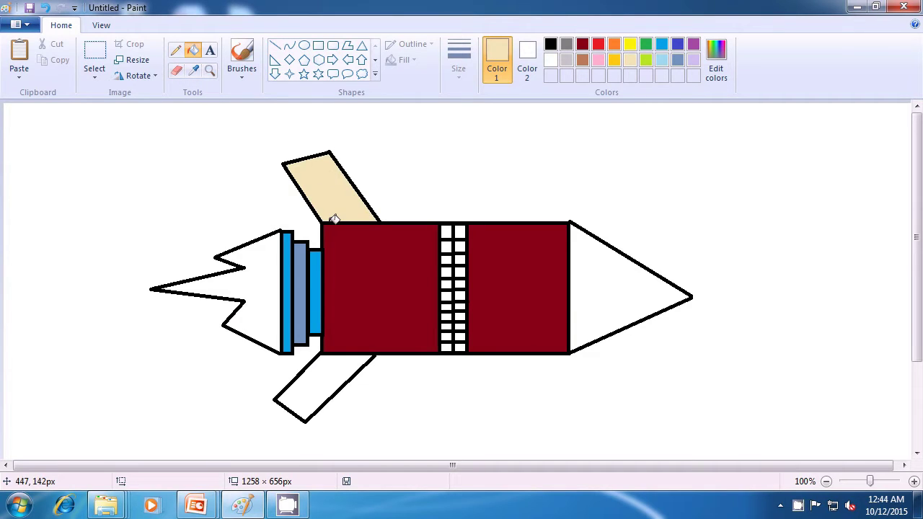
{"action": "left_click", "coordinate": [343, 366]}
{"action": "left_click", "coordinate": [266, 302]}
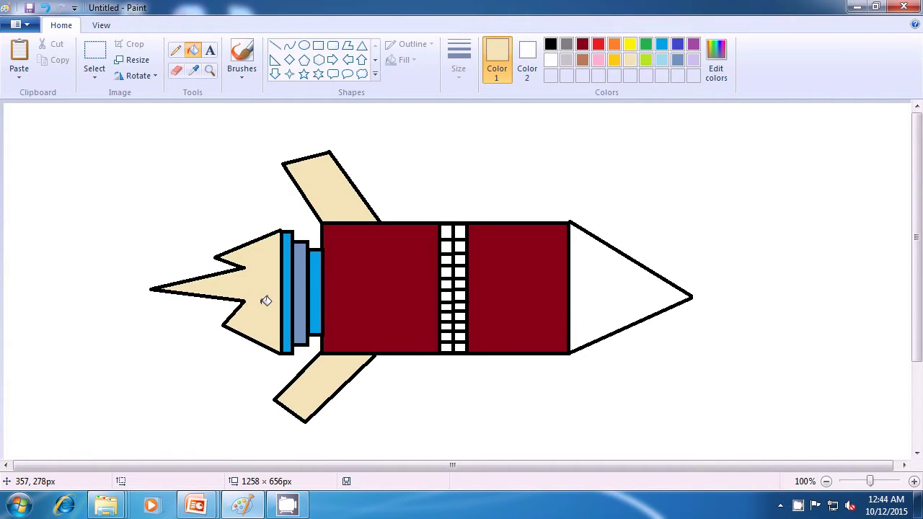
{"action": "left_click", "coordinate": [662, 45]}
{"action": "left_click", "coordinate": [599, 278]}
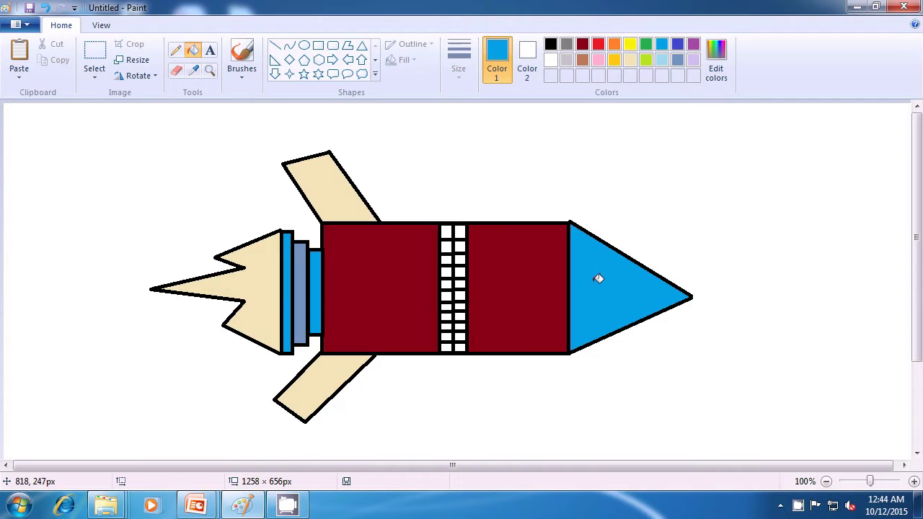
Step: Fill alternating cells of the two-column grid across the rocket body with dark red to make a checkerboard pattern
{"action": "left_click", "coordinate": [583, 44]}
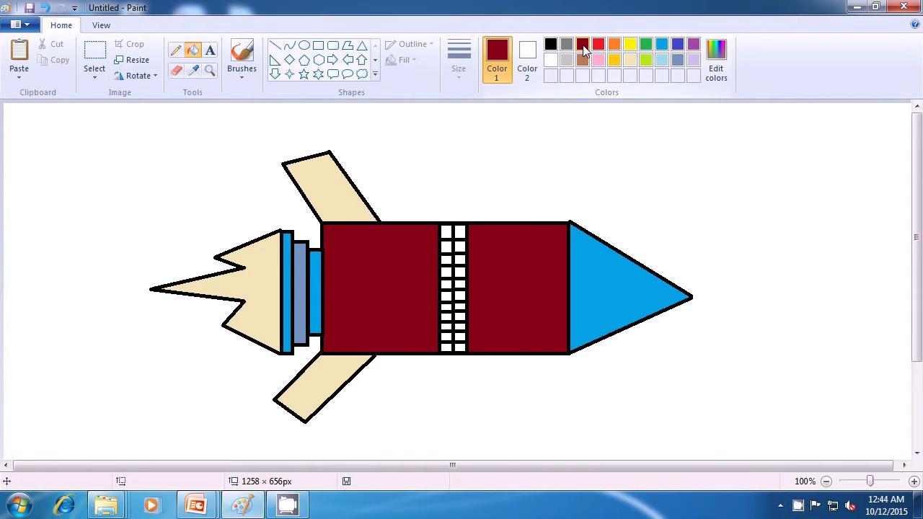
{"action": "left_click", "coordinate": [448, 234]}
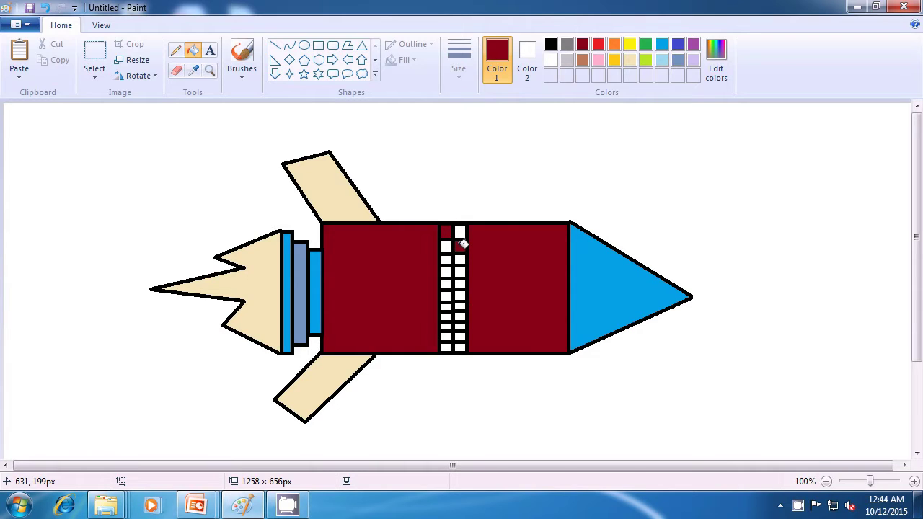
{"action": "left_click", "coordinate": [447, 260]}
{"action": "left_click", "coordinate": [464, 273]}
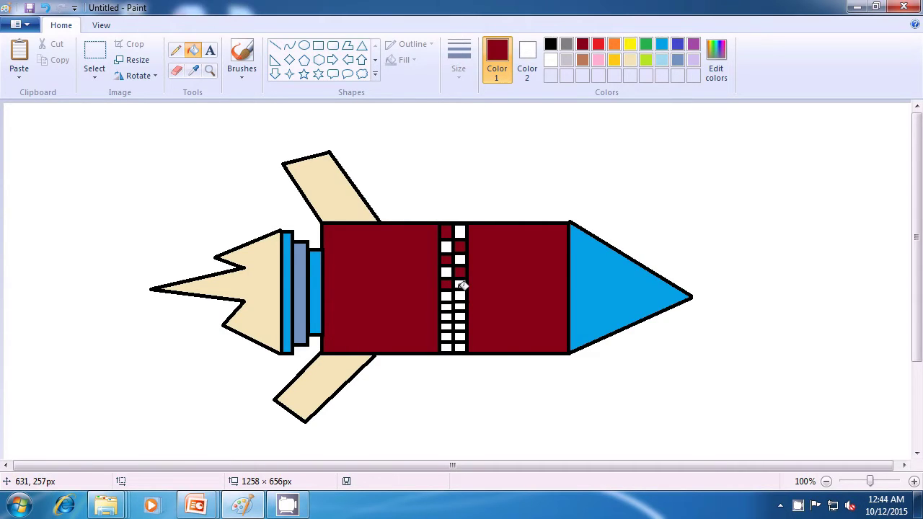
{"action": "left_click", "coordinate": [462, 294]}
{"action": "left_click", "coordinate": [450, 307]}
{"action": "left_click", "coordinate": [460, 310]}
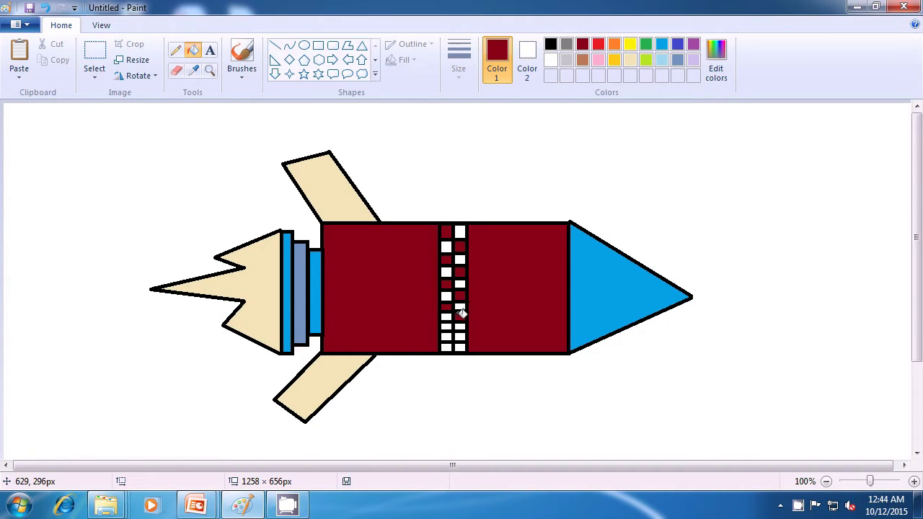
{"action": "left_click", "coordinate": [448, 325]}
{"action": "left_click", "coordinate": [462, 335]}
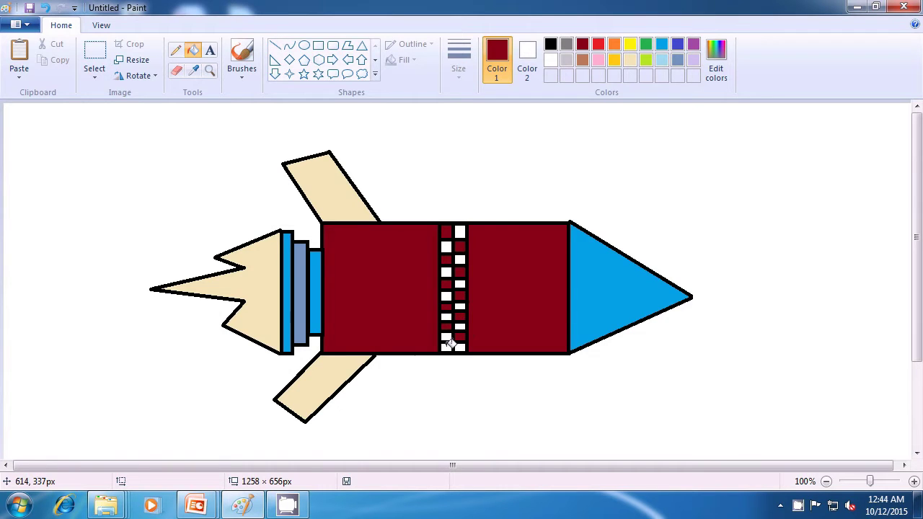